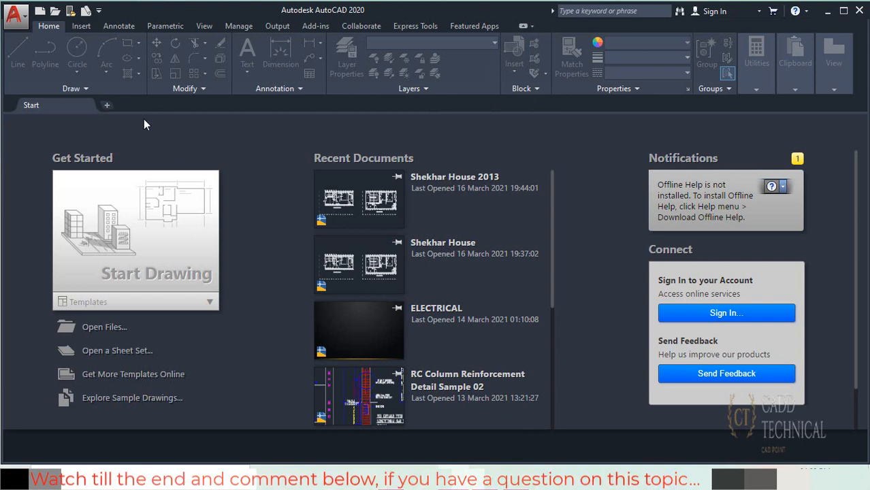
Create a new blank drawing
left_click(107, 105)
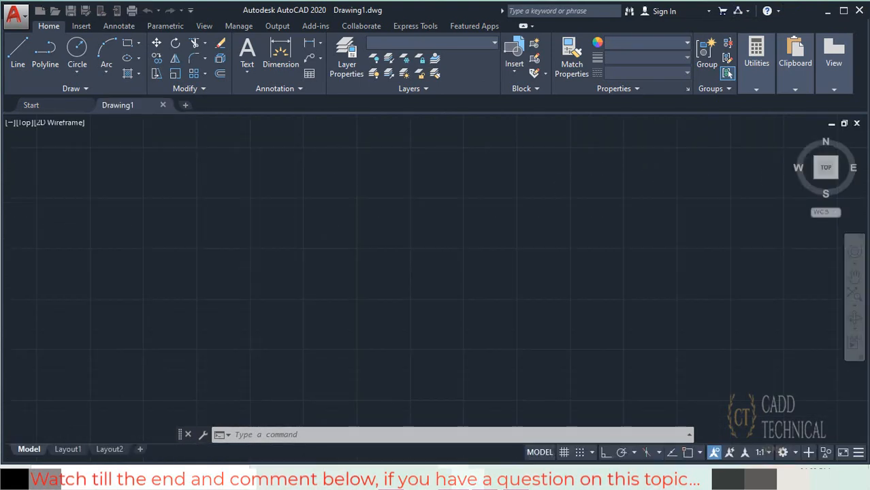
mouse_move(148, 106)
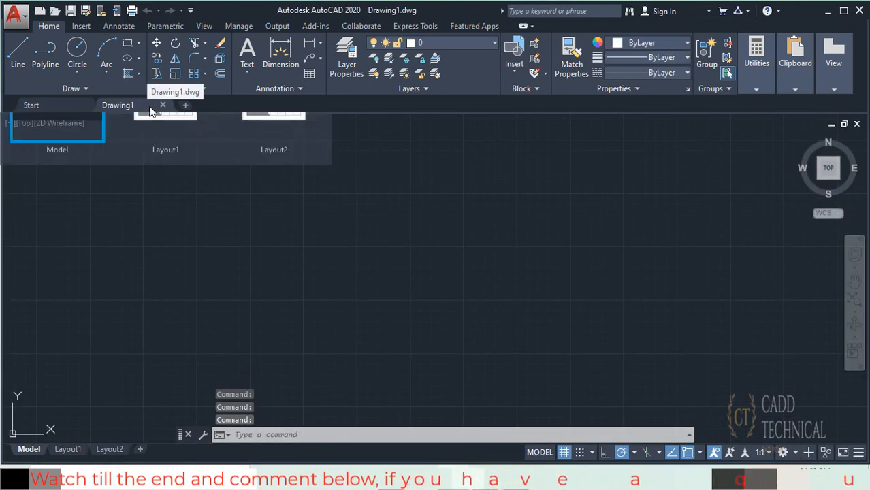
left_click(528, 213)
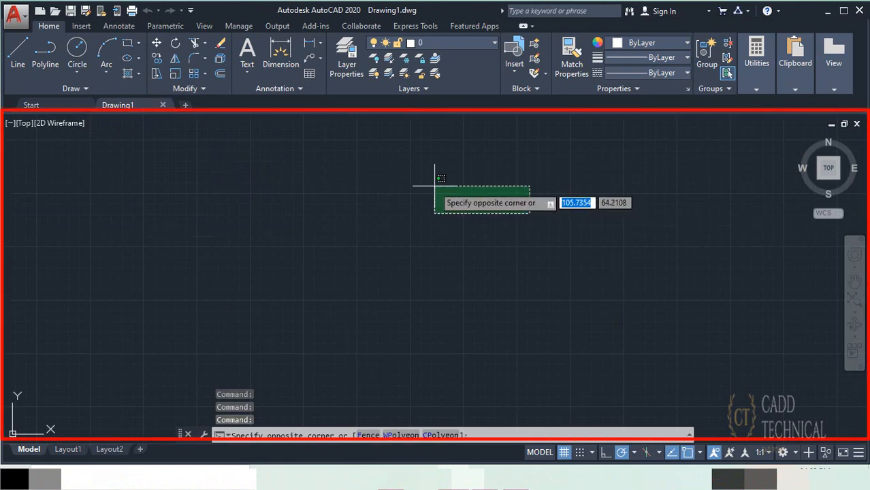
left_click(434, 185)
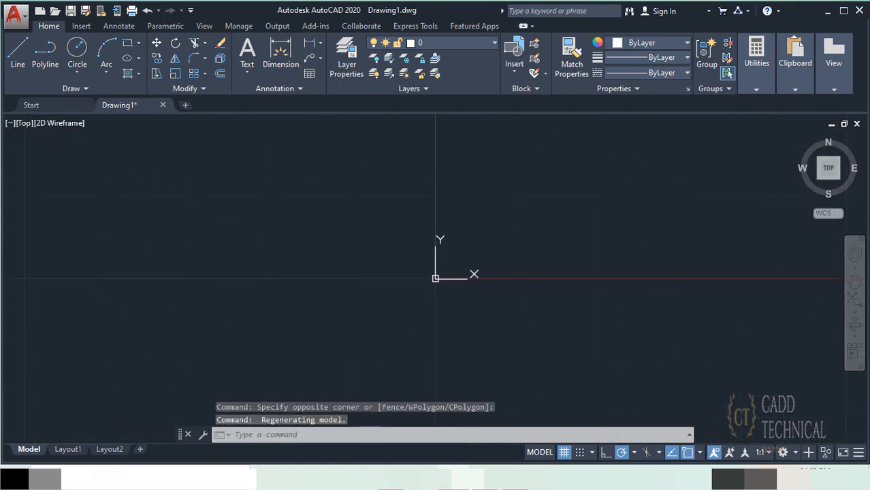
Move the UCS origin horizontally in the negative X direction from its original location
mouse_move(492, 195)
left_mouse_down()
mouse_move(398, 319)
mouse_move(524, 303)
left_mouse_up()
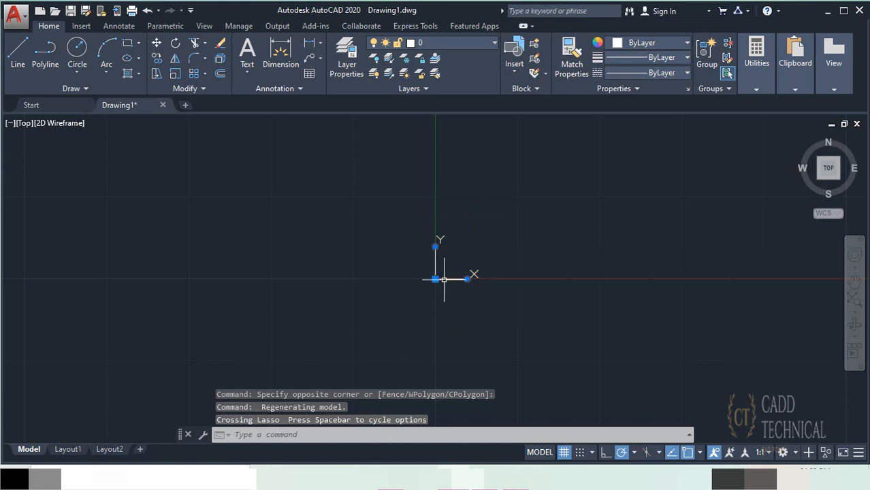
mouse_move(435, 279)
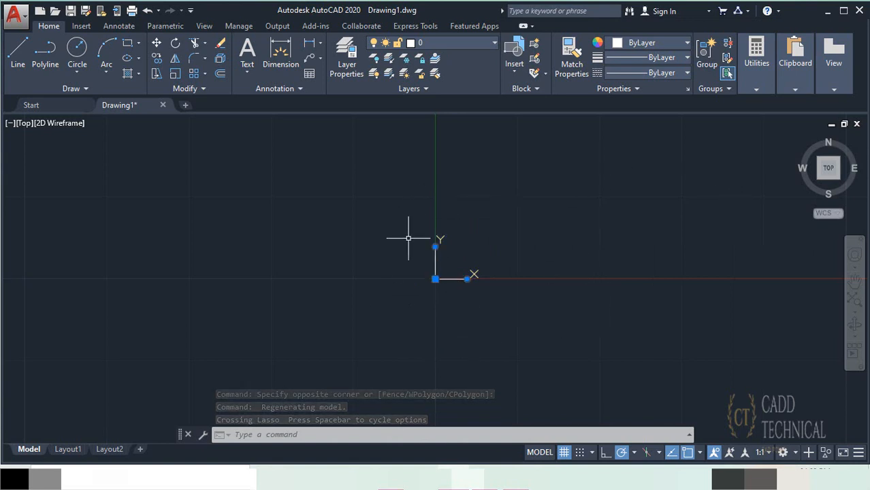
mouse_move(844, 182)
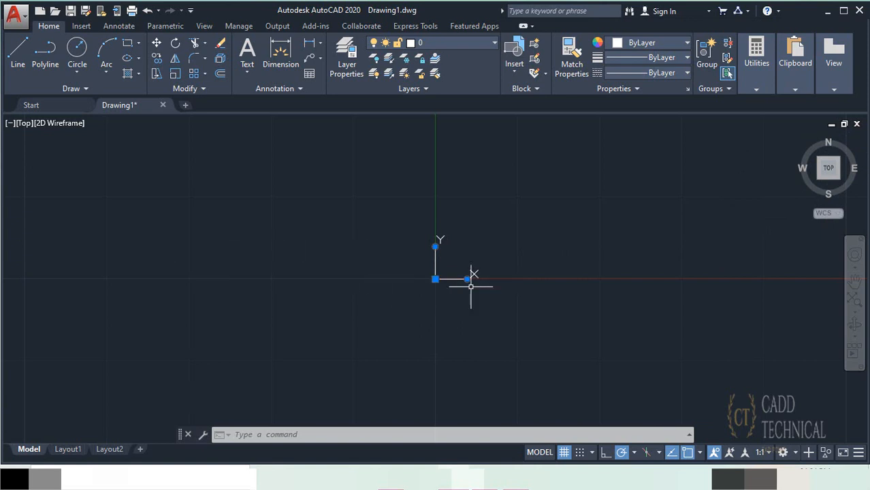
left_click_drag(435, 279, 272, 276)
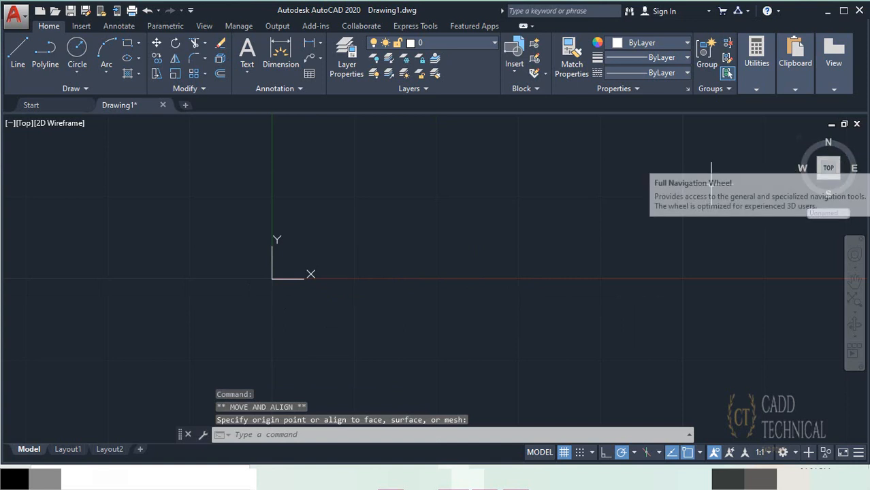
middle_click_drag(375, 253, 520, 285)
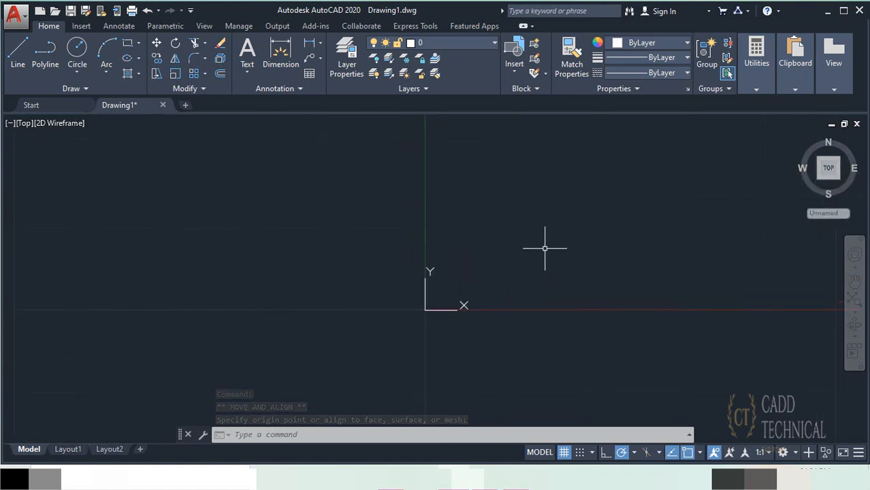
Draw a closed, self-crossing figure of five freehand line segments, starting just above the UCS origin
mouse_move(538, 239)
middle_mouse_down()
mouse_move(546, 250)
mouse_move(542, 283)
mouse_move(417, 291)
mouse_move(420, 275)
middle_mouse_up()
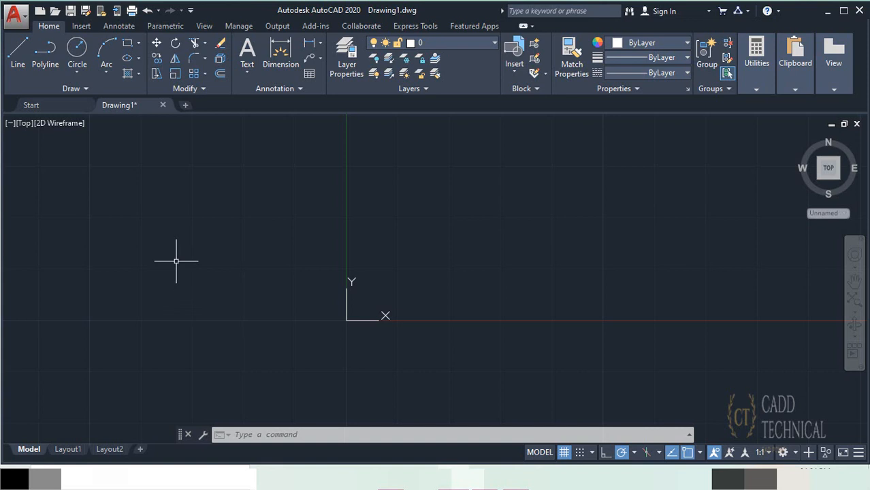
middle_click_drag(289, 298, 348, 269)
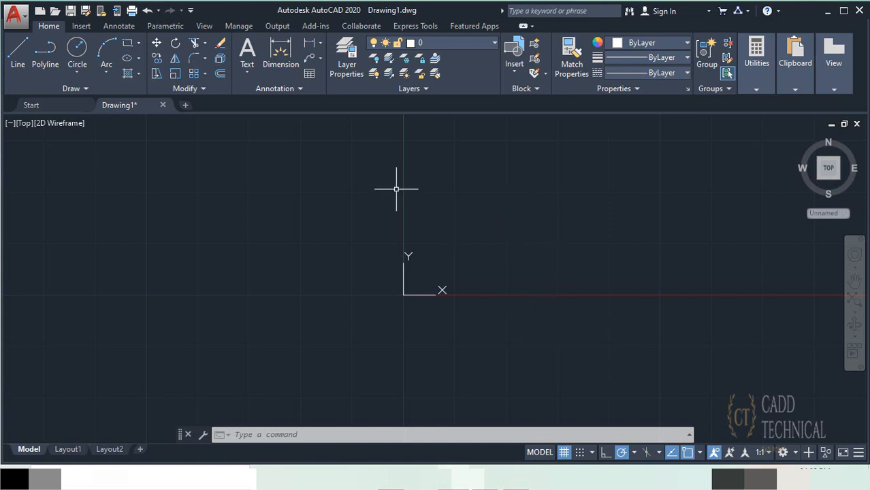
left_click(17, 51)
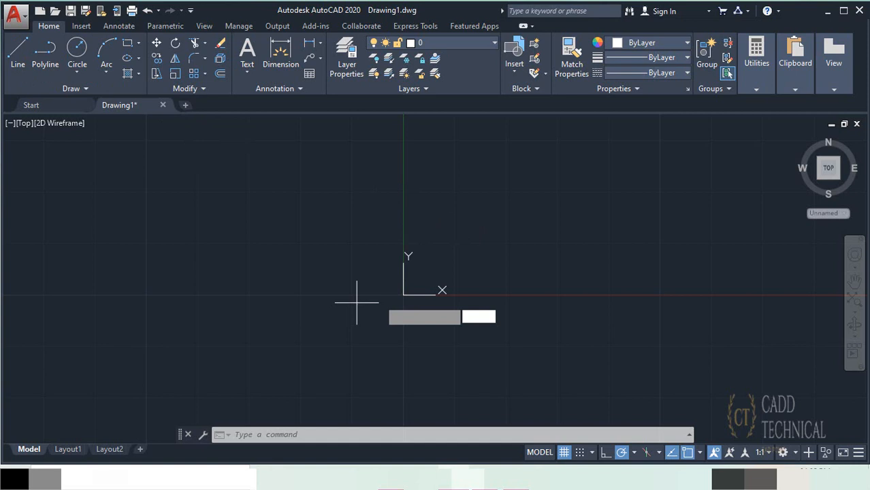
left_click(408, 258)
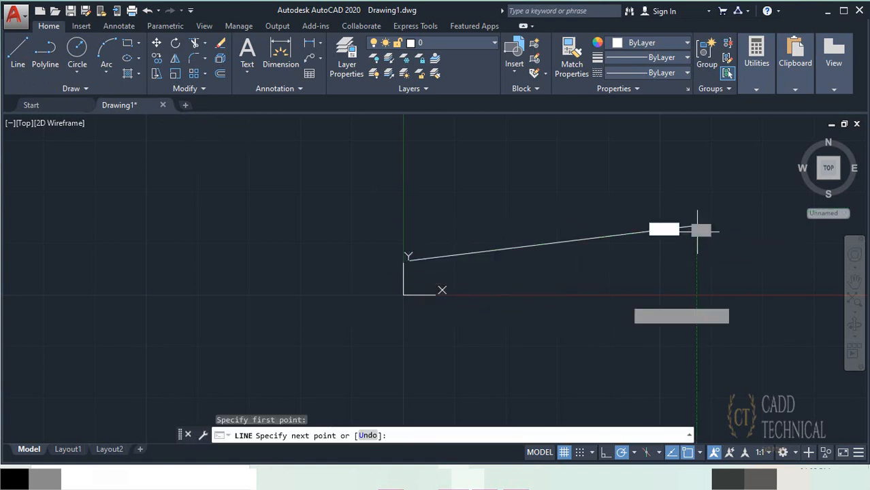
left_click(695, 227)
left_click(556, 329)
left_click(488, 158)
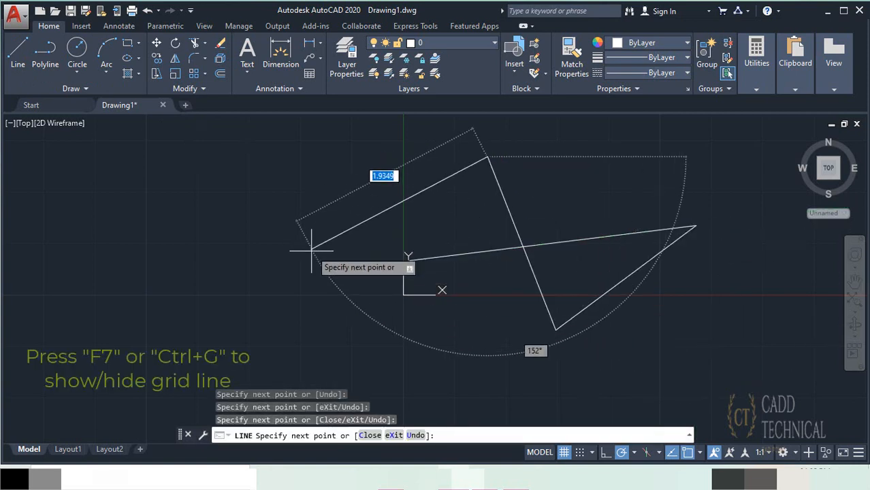
left_click(312, 250)
left_click(408, 259)
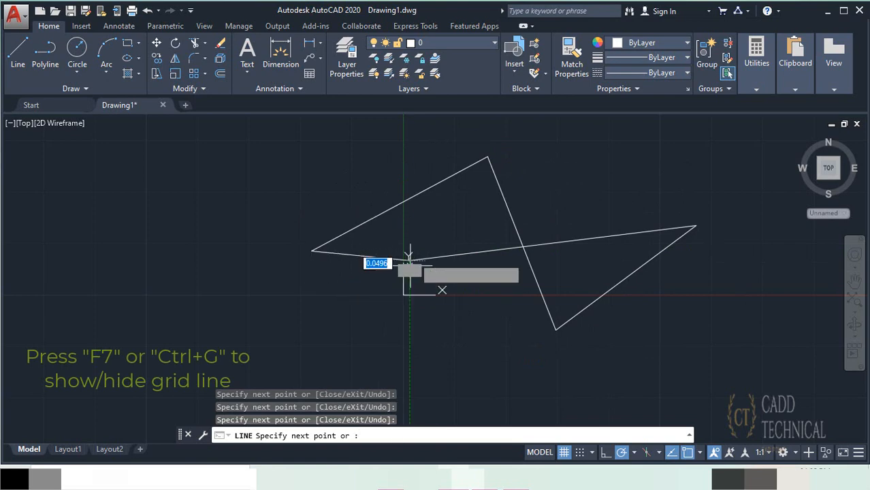
right_click(435, 225)
left_click(455, 231)
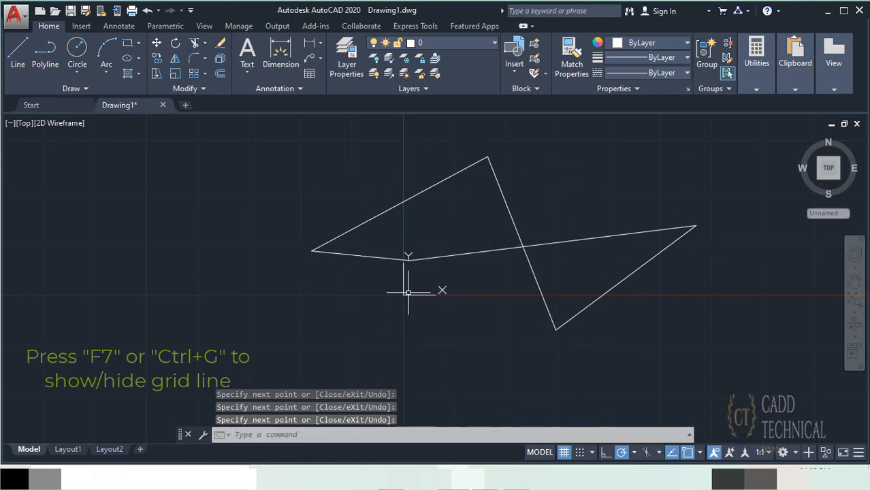
left_click(407, 293)
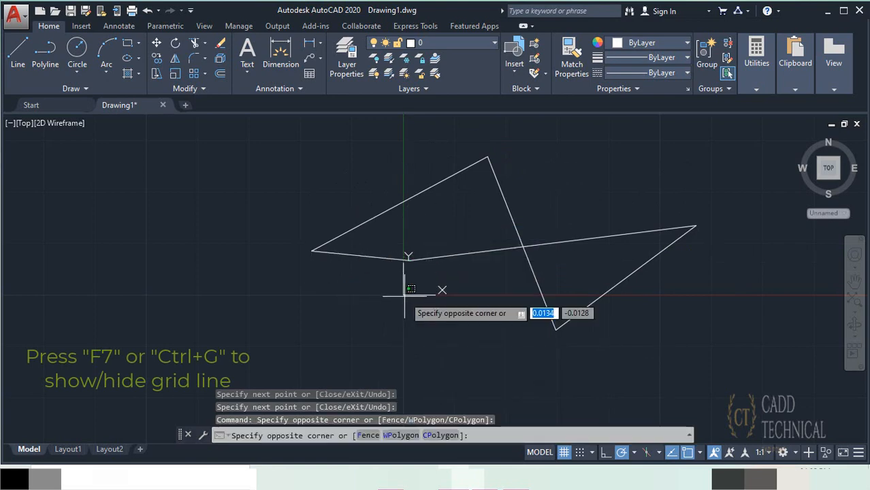
left_click(403, 298)
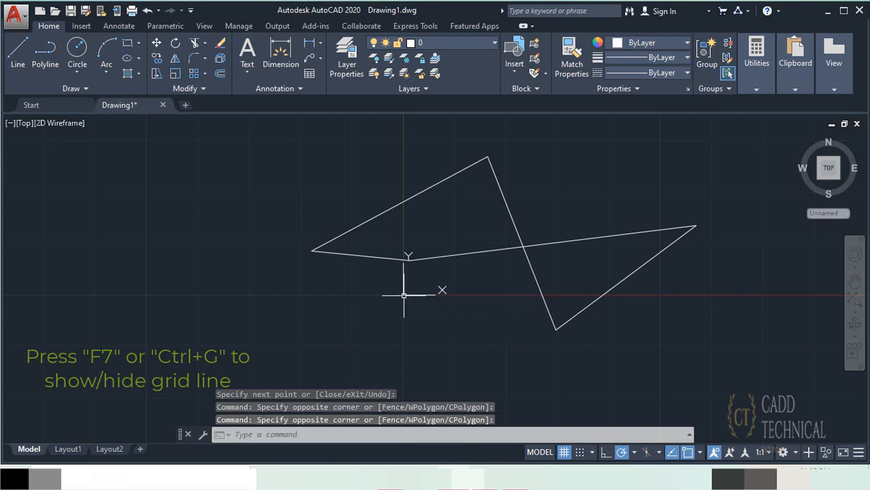
key("Escape")
left_click(410, 289)
left_click(360, 297)
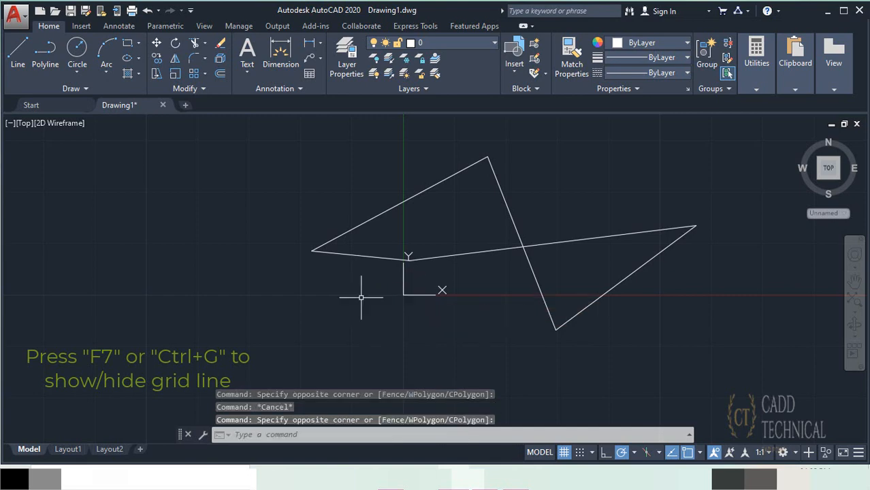
Switch the drawing grid off and back on twice
left_click(563, 457)
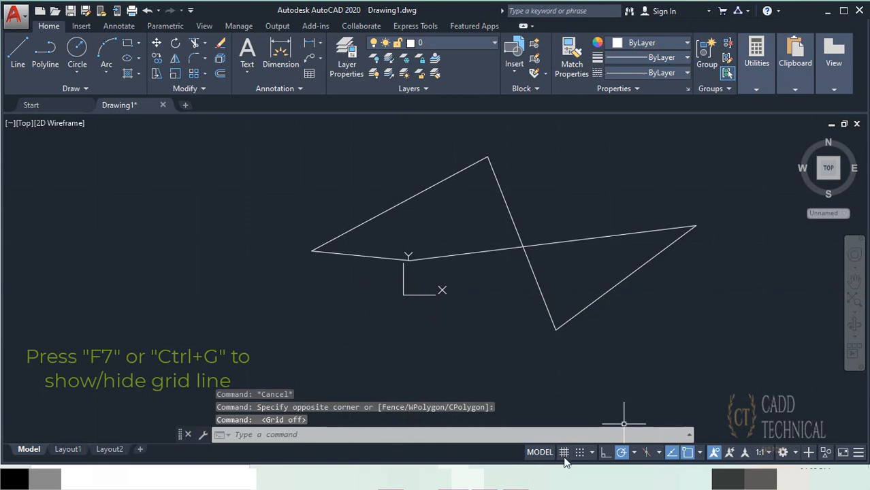
left_click(563, 456)
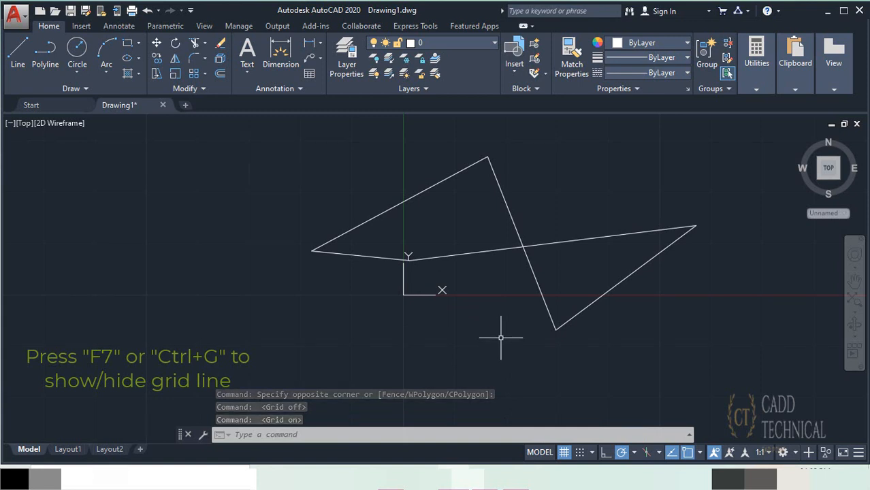
key("F7")
key("ctrl+g")
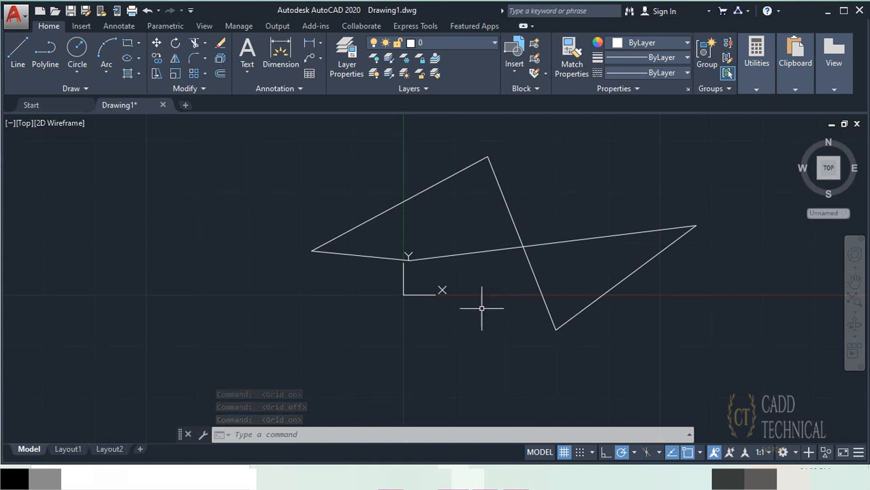
Draw a horizontal line starting at 0,0 and running along the X axis in the negative direction
left_click(591, 453)
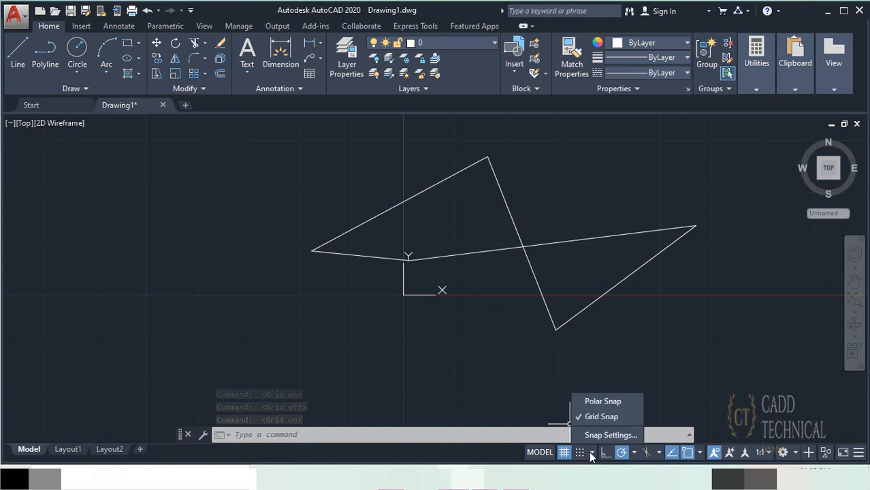
left_click(592, 455)
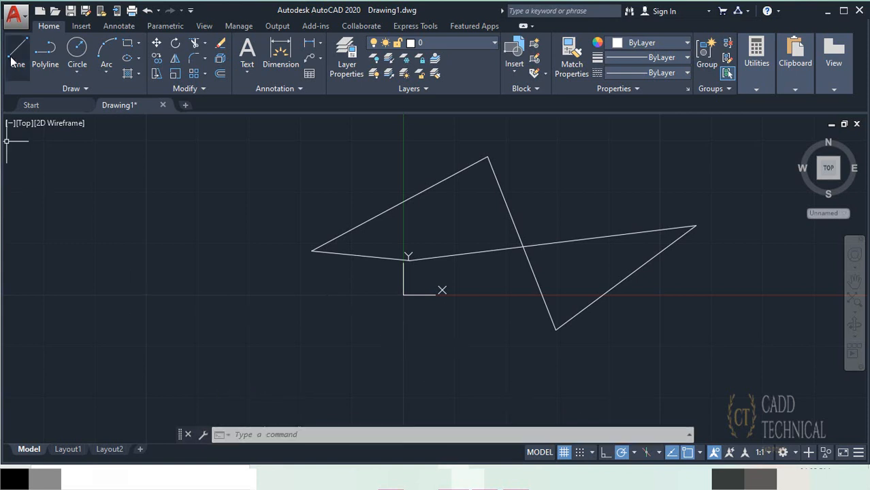
type("l")
key("Return")
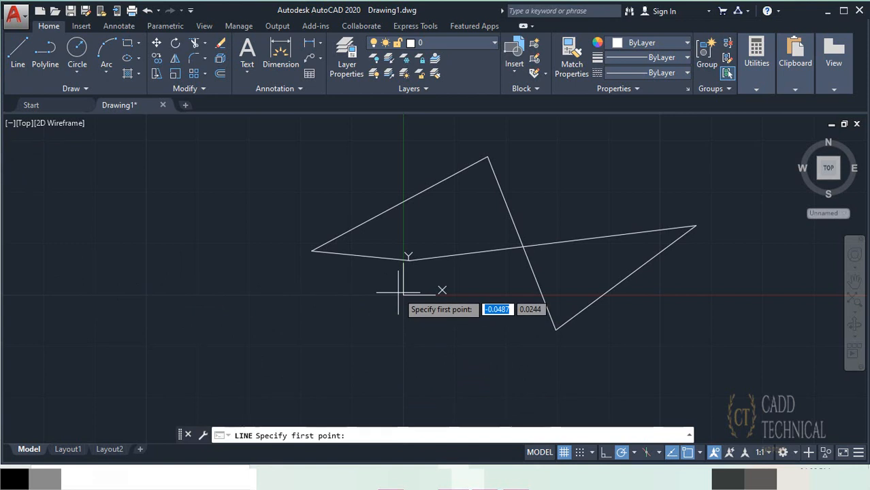
type("0,0")
key("Return")
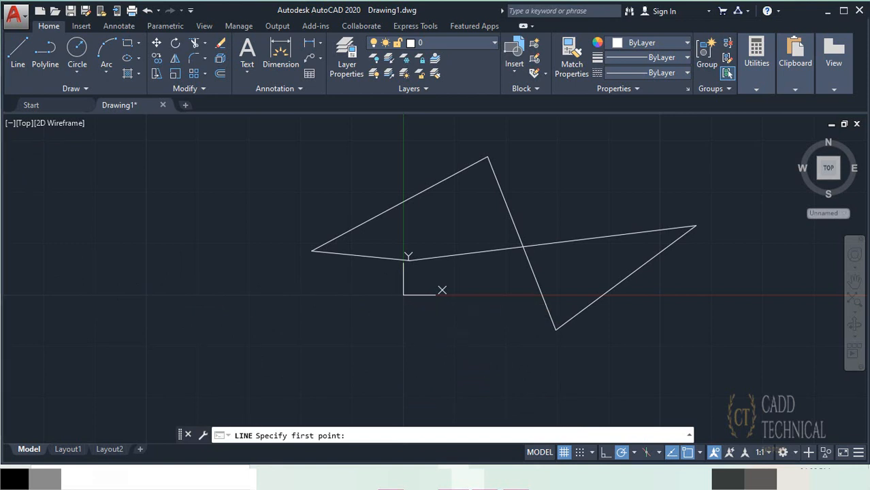
left_click(145, 295)
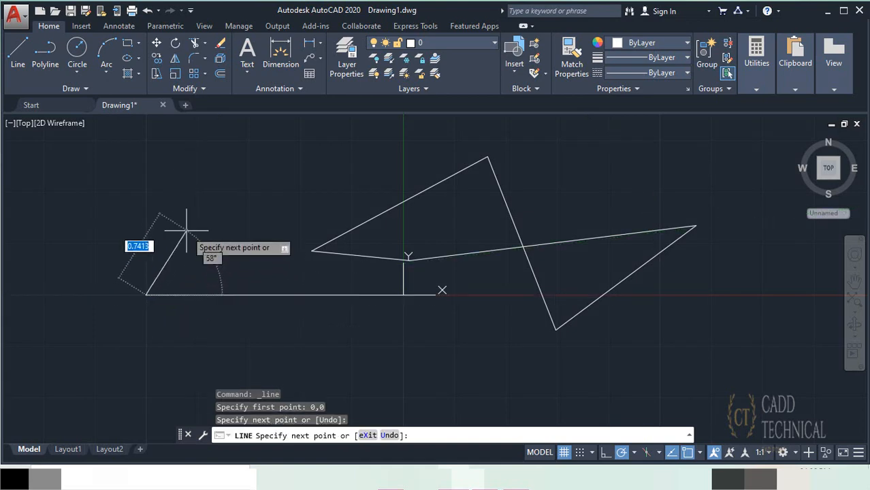
Turn on grid snap while the line command is still running
scroll(146, 241, "down", 5)
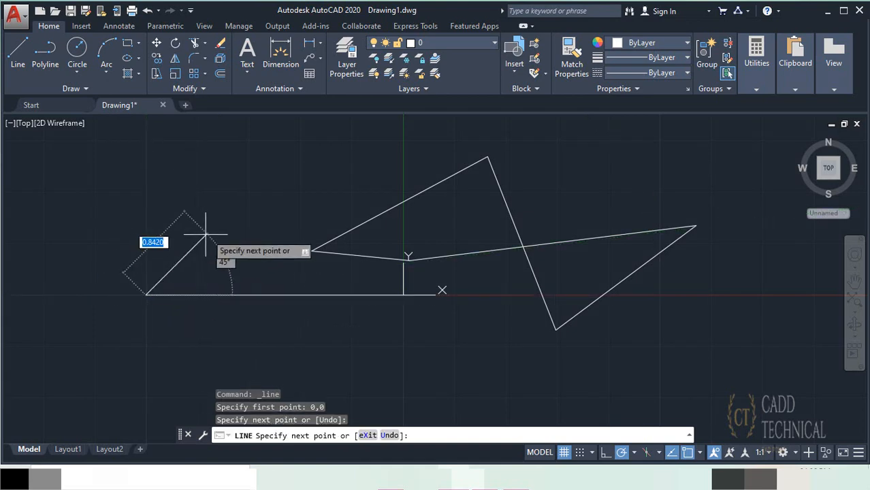
scroll(209, 245, "up", 2)
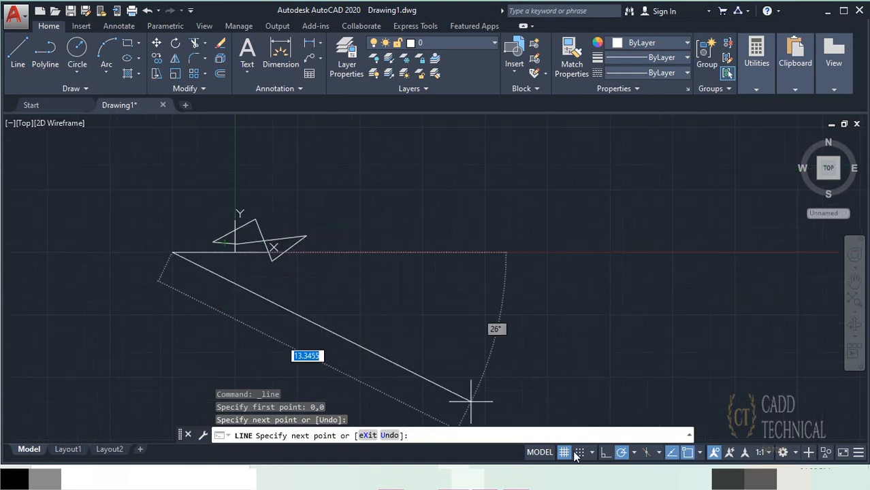
key("F9")
scroll(178, 224, "up", 3)
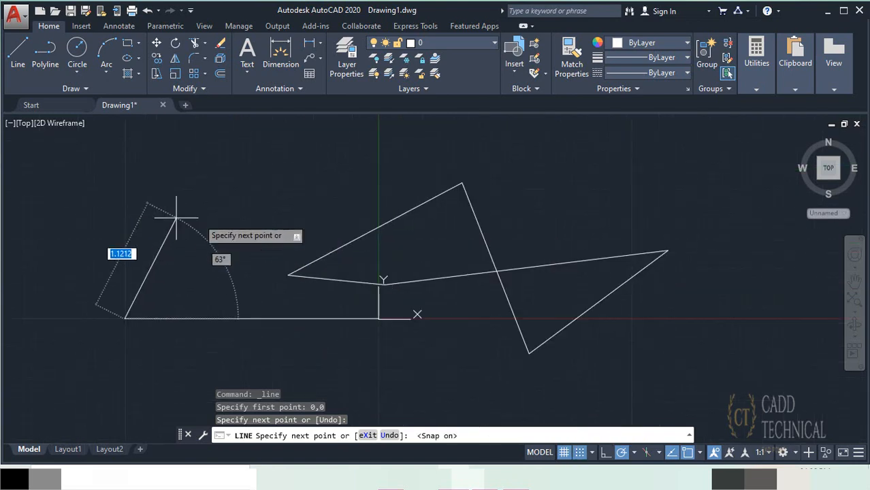
Continue the snapped line diagonally up from the axis line's far end, horizontally about 0.5 units, and vertically down to the X axis
left_click(176, 269)
left_click(227, 268)
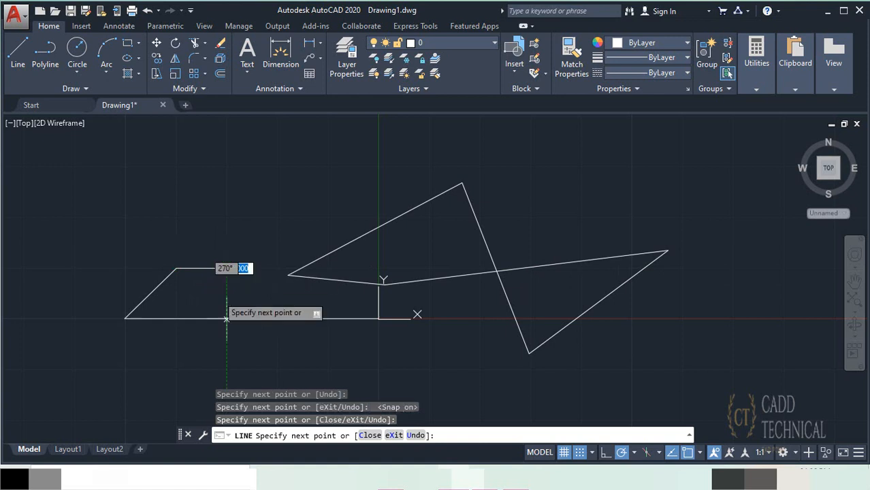
left_click(226, 318)
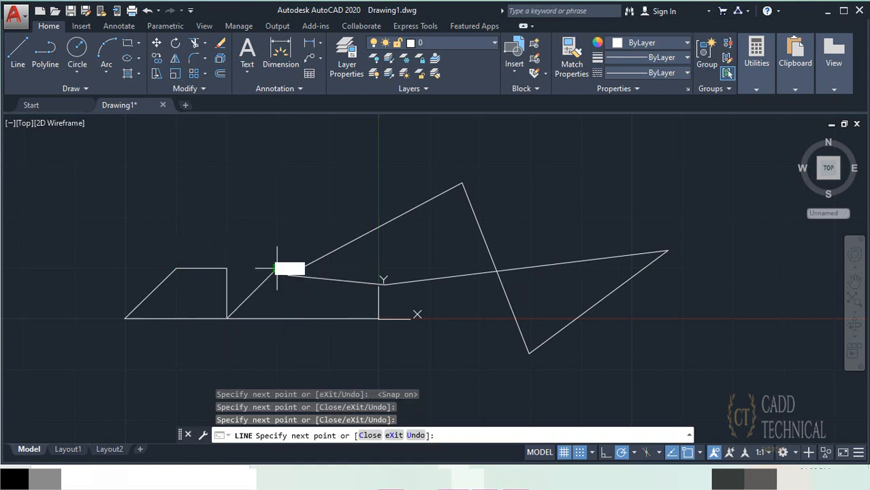
Add three snapped sawteeth about 0.5 units wide and high along the X axis, ending at the origin, and finish the line
left_click(277, 268)
left_click(277, 318)
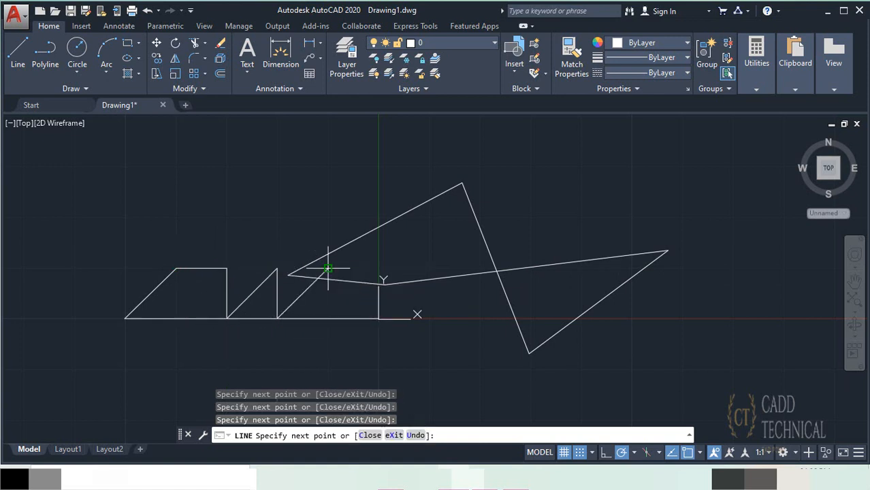
left_click(328, 318)
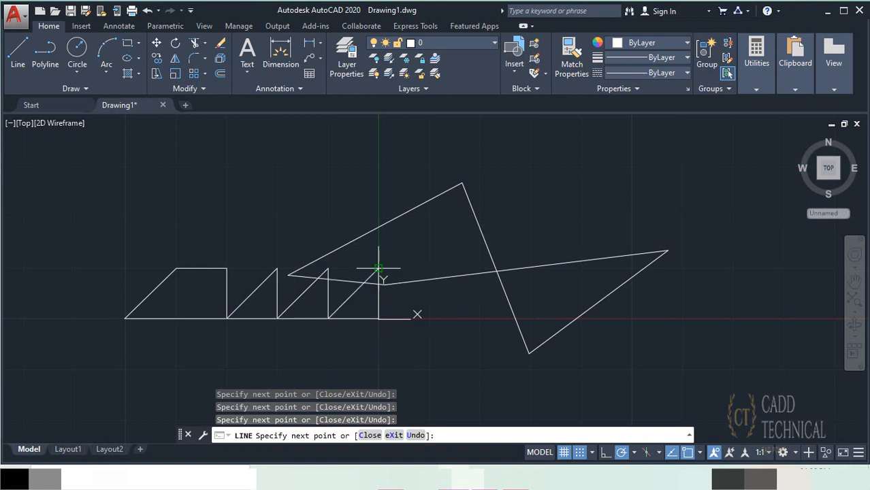
left_click(378, 268)
left_click(378, 318)
scroll(460, 208, "down", 3)
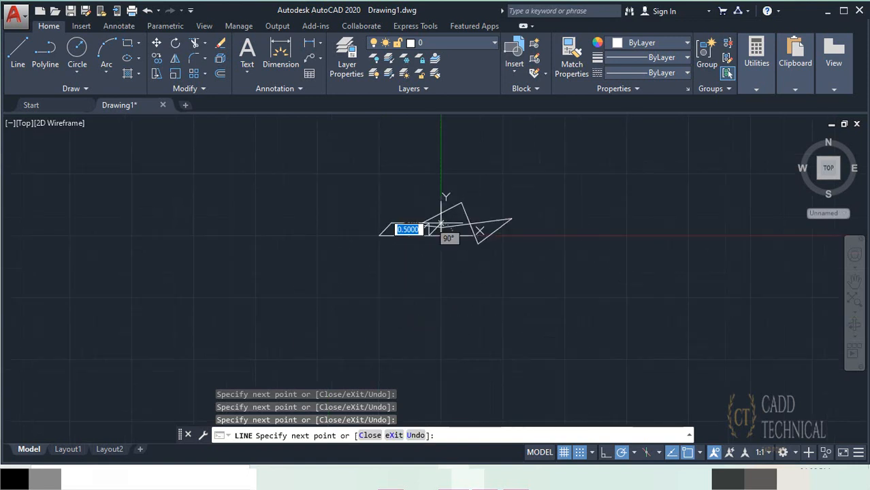
scroll(452, 215, "up", 2)
left_click(420, 234)
scroll(419, 235, "up", 2)
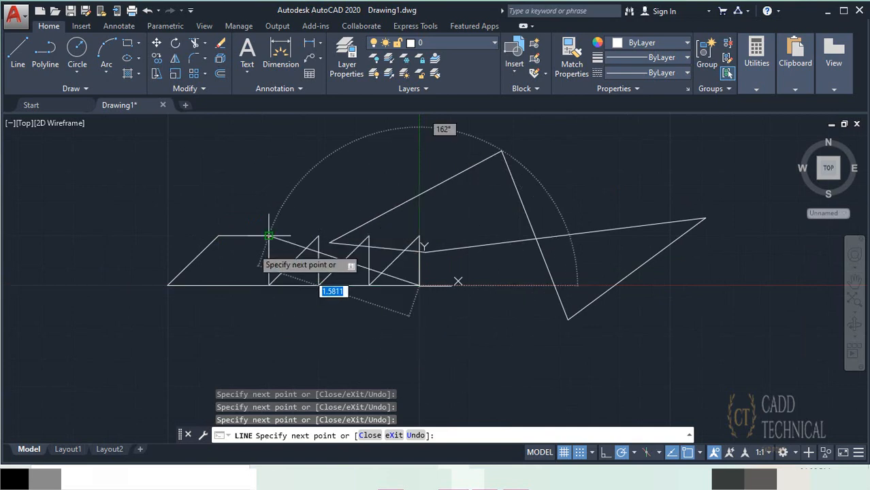
right_click(272, 195)
left_click(286, 202)
Select and erase all the line figures around the origin
scroll(288, 230, "down", 2)
left_click(521, 320)
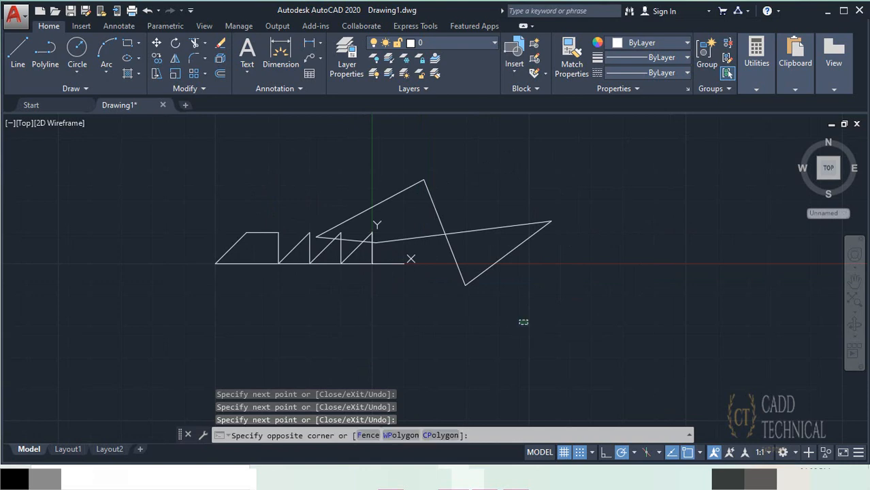
left_click(229, 183)
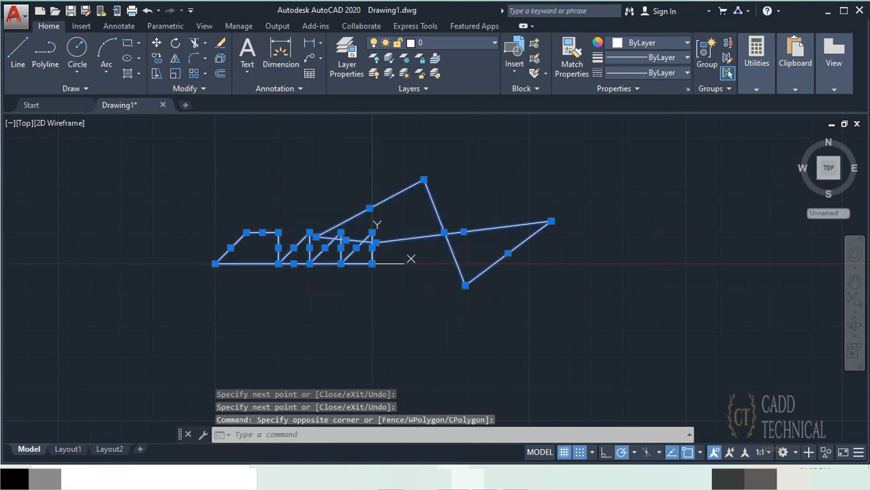
key("Delete")
Start a line at 0,0 and draw its first segment 5 units long, vertically up the Y axis
left_click(22, 66)
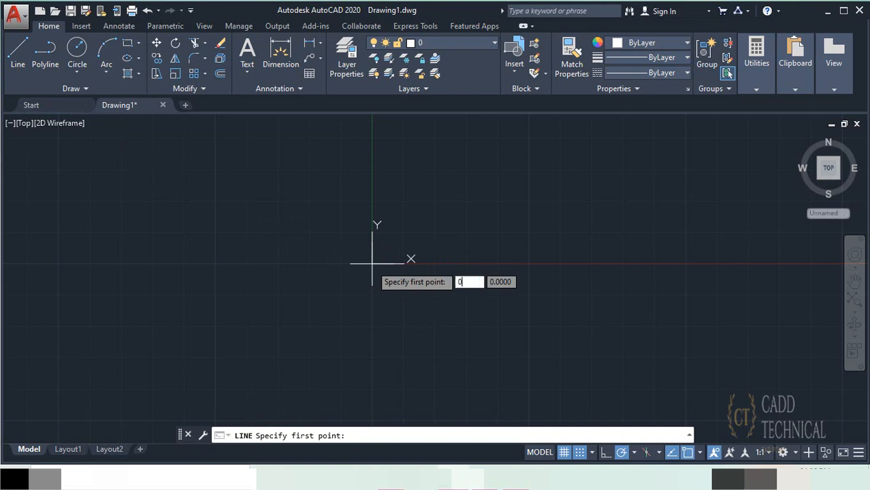
type("0,0")
key("Return")
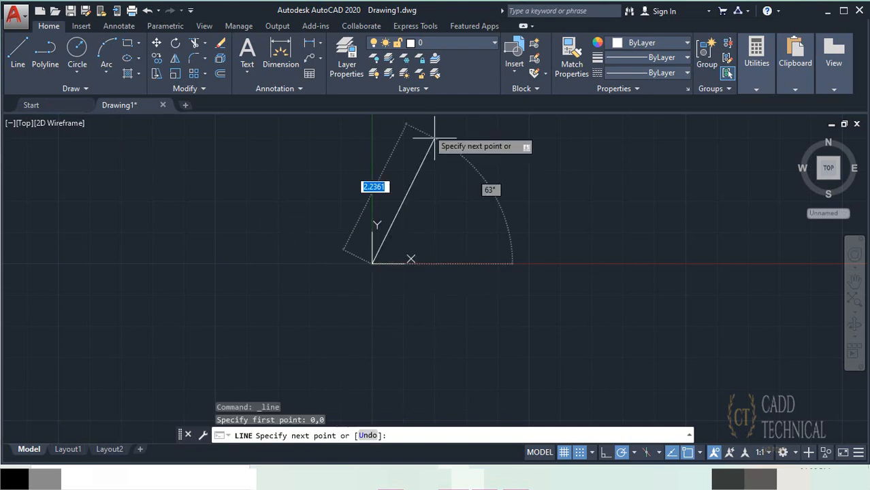
scroll(372, 170, "down", 2)
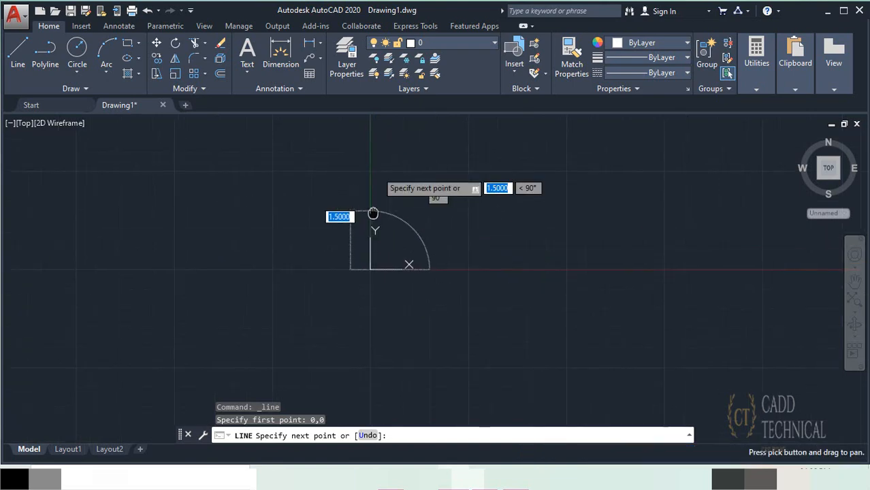
scroll(371, 205, "up", 1)
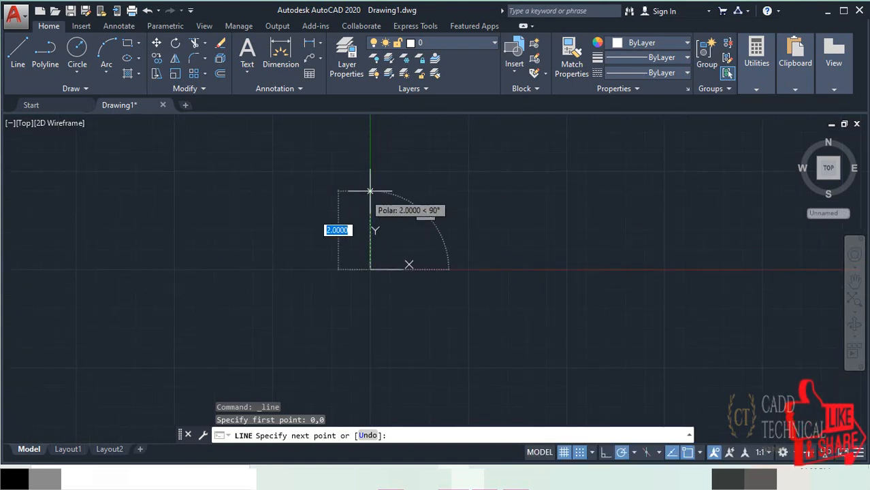
type("5")
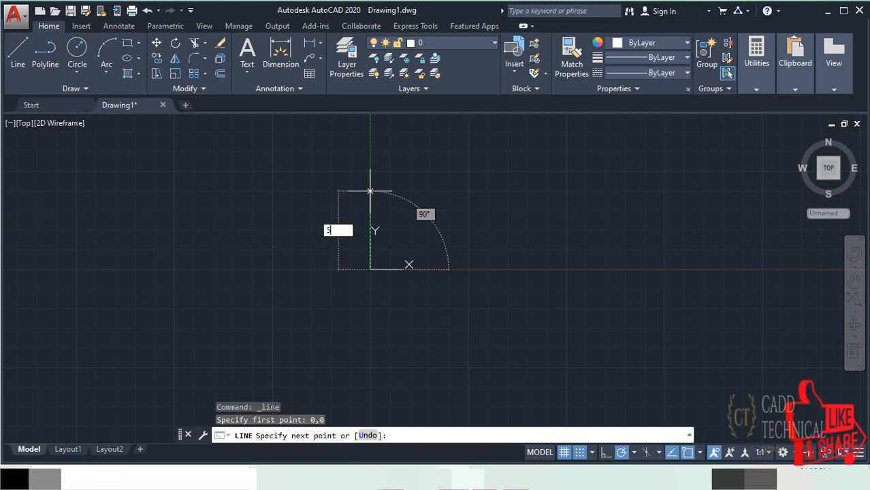
key("Return")
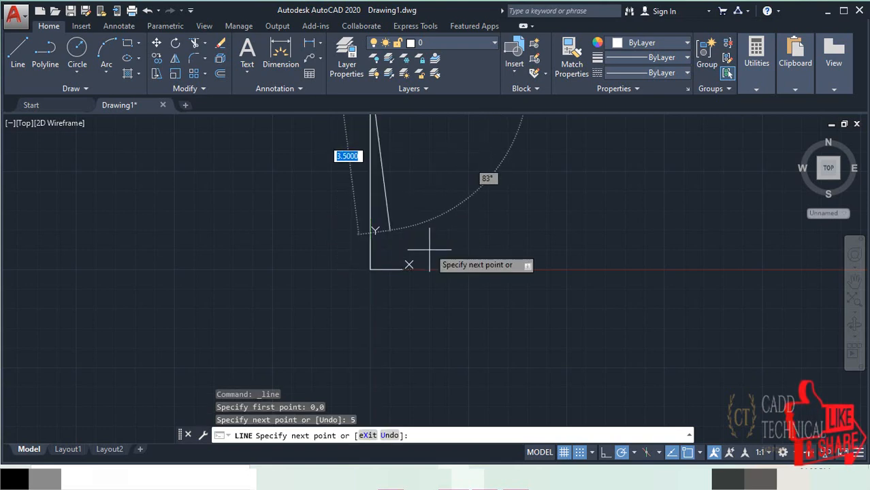
Continue the line diagonally down to the X axis, vertically up 5 units and diagonally down again, with axis points about 2.5 units apart
scroll(380, 247, "down", 1)
scroll(397, 203, "up", 5)
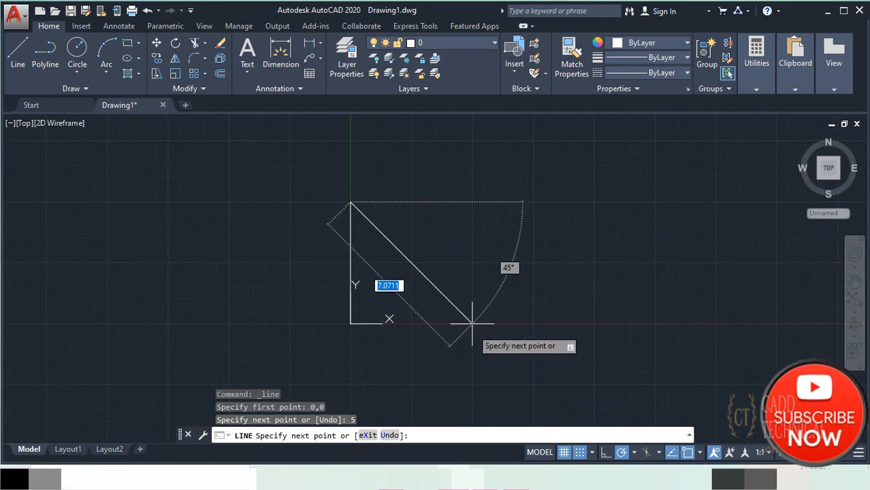
left_click(411, 324)
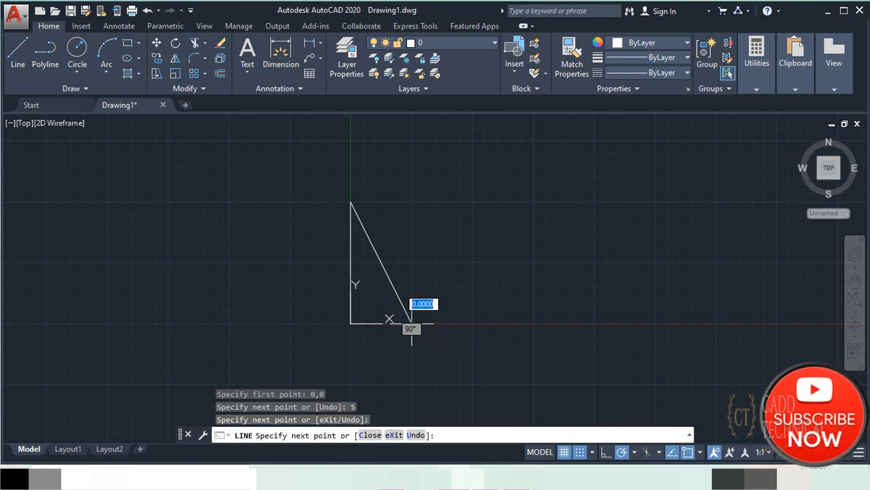
left_click(412, 202)
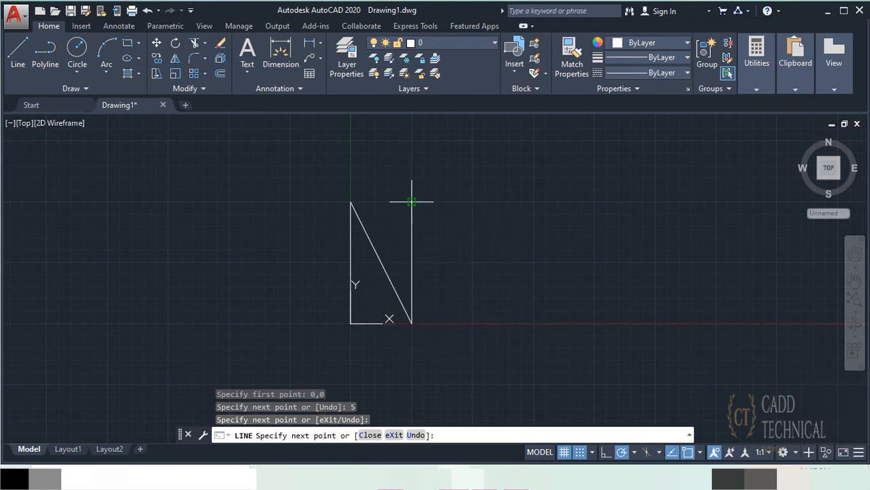
left_click(472, 323)
Complete the third 5-unit-high sawtooth, correcting its misplaced top point, and finish the line back at the origin
left_click(472, 190)
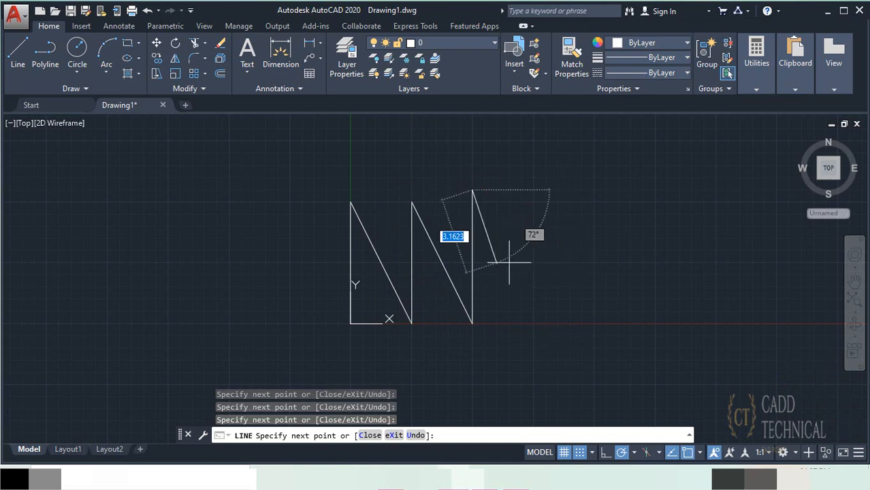
key("ctrl+z")
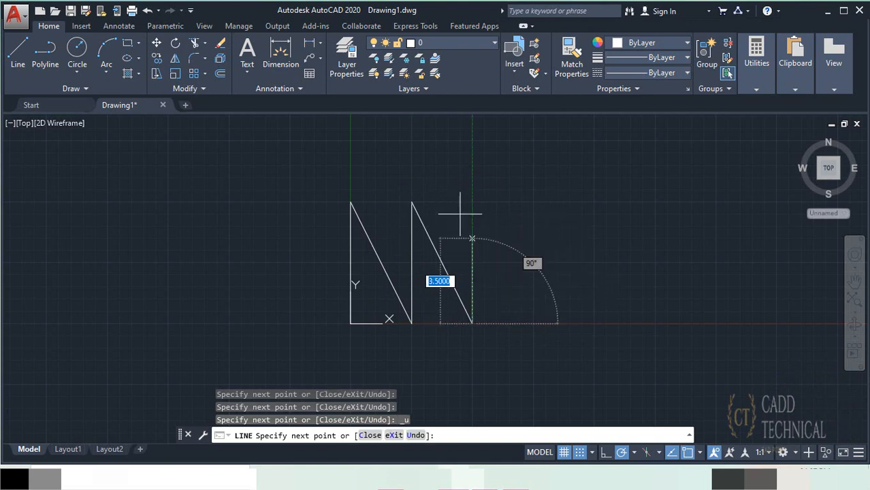
left_click(472, 202)
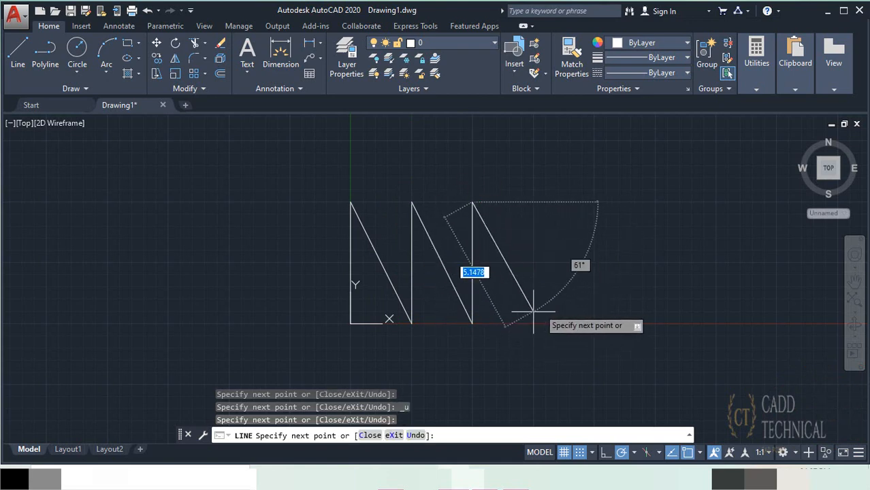
left_click(533, 323)
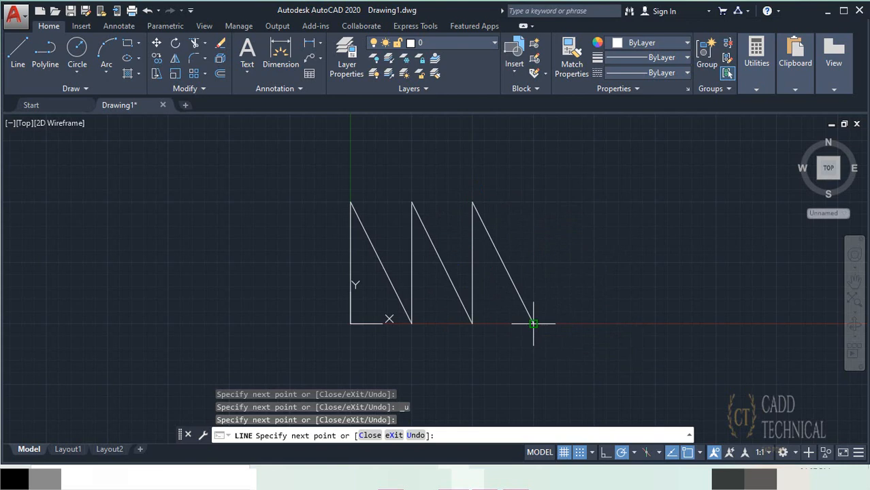
left_click(351, 323)
right_click(535, 192)
left_click(551, 199)
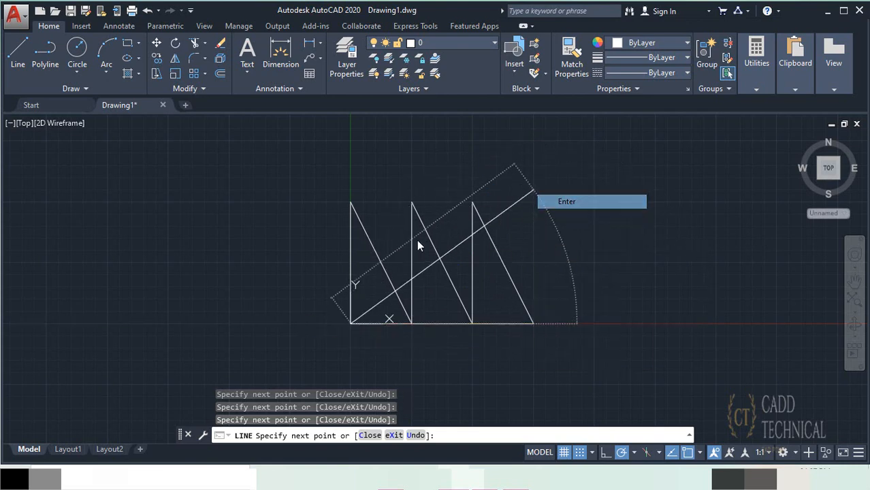
Select and erase the whole sawtooth figure
left_click(389, 319)
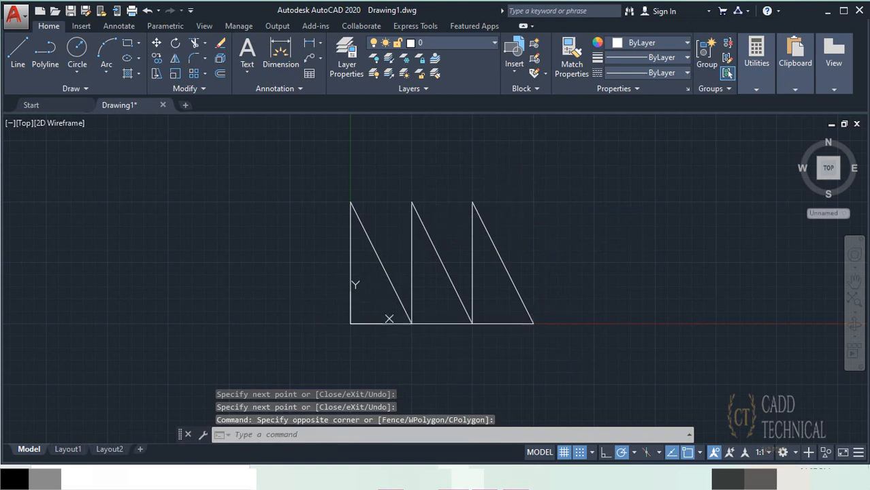
left_click(268, 337)
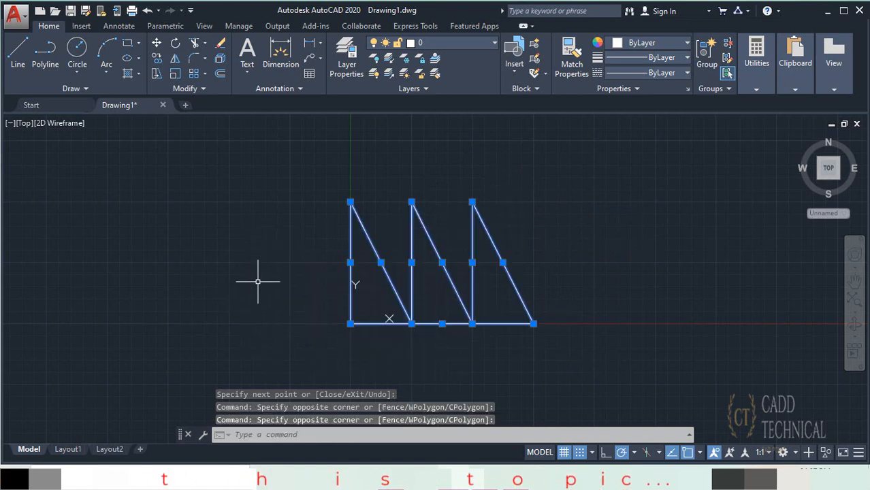
key("Delete")
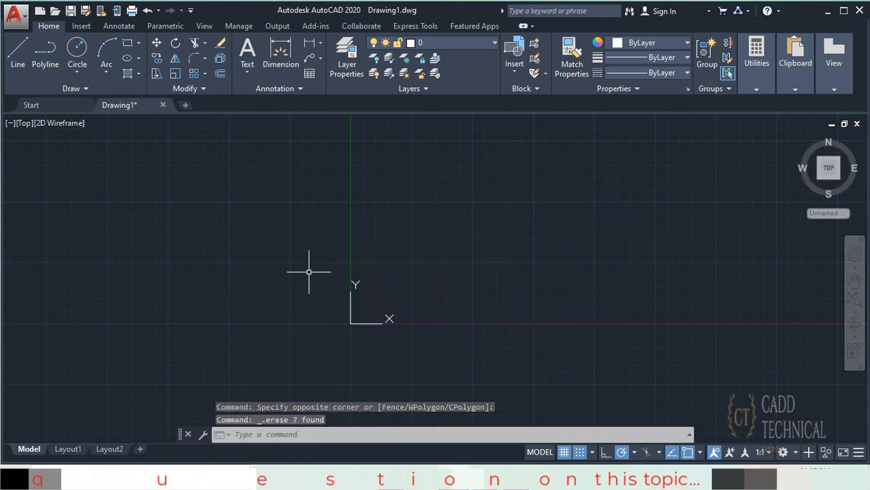
Hide the drawing grid and draw an open outline of four snapped line segments, about 2.5 units wide and 1 unit high
left_click(563, 452)
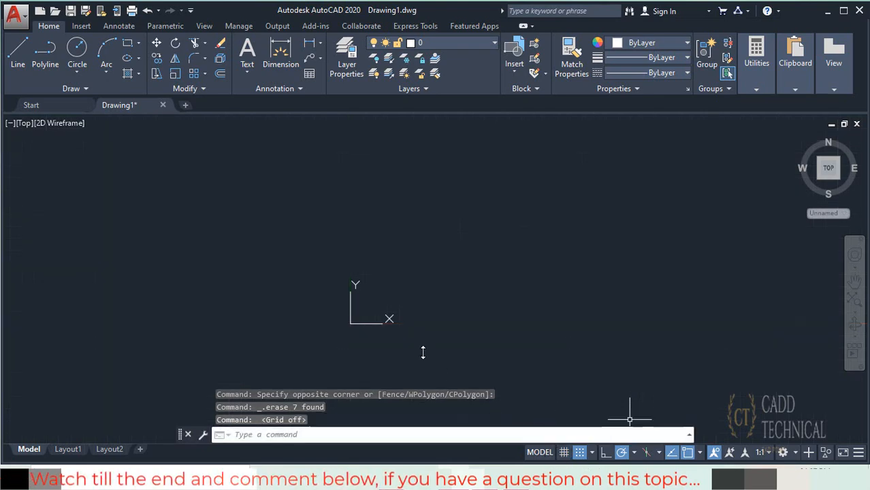
type("l")
key("Return")
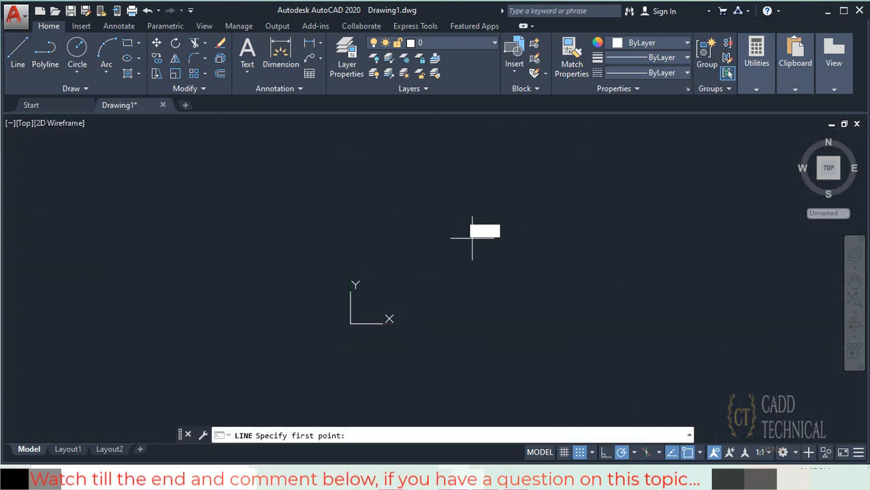
left_click(472, 238)
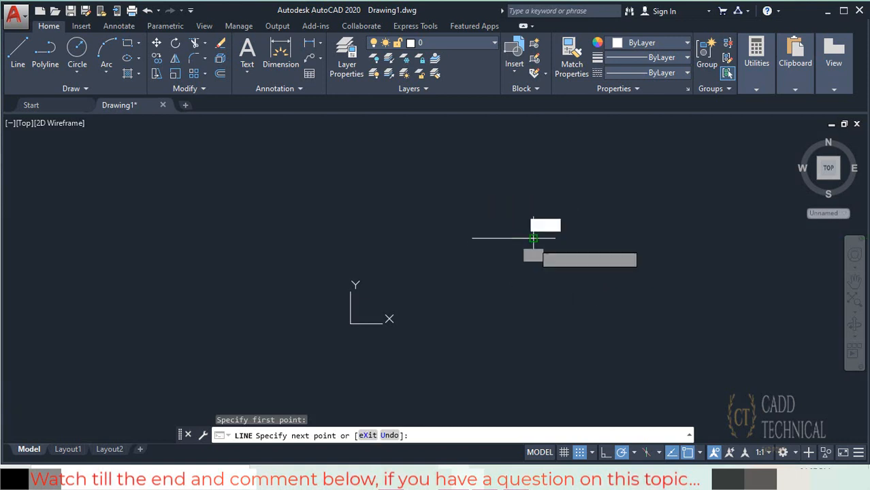
left_click(533, 238)
left_click(533, 262)
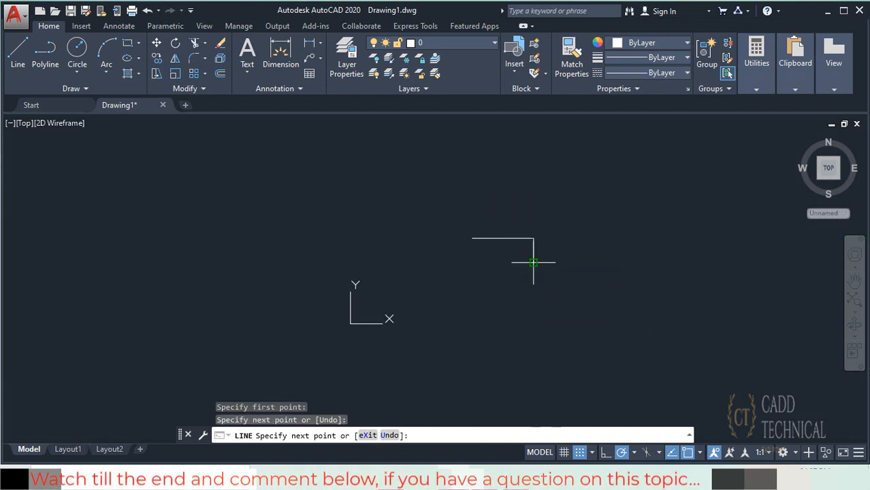
left_click(508, 262)
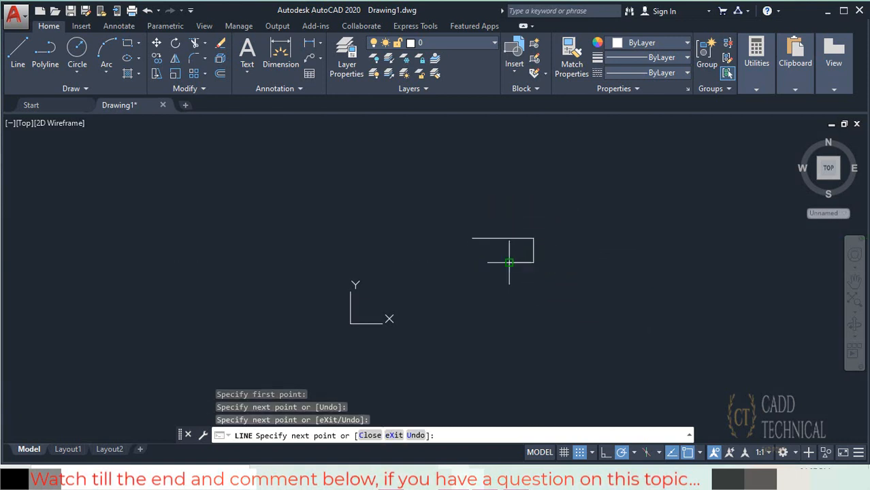
left_click(471, 262)
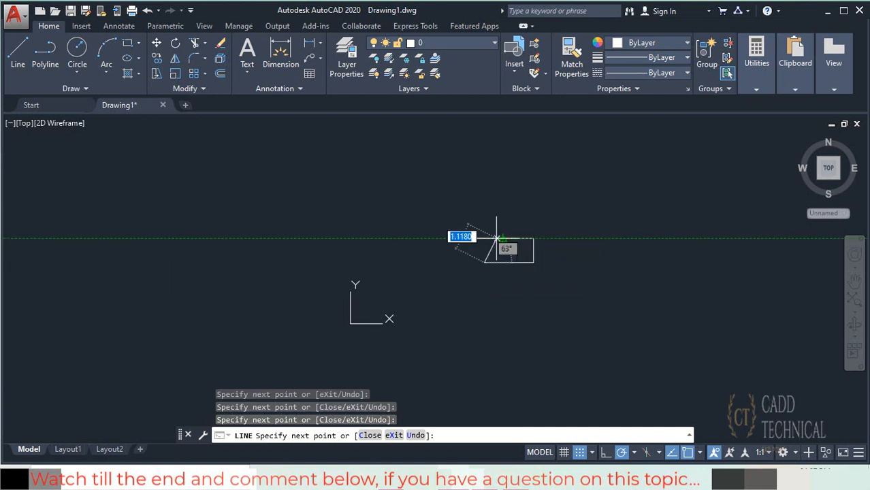
right_click(502, 227)
left_click(512, 235)
Select and erase the open outline drawn without the grid
left_click(562, 297)
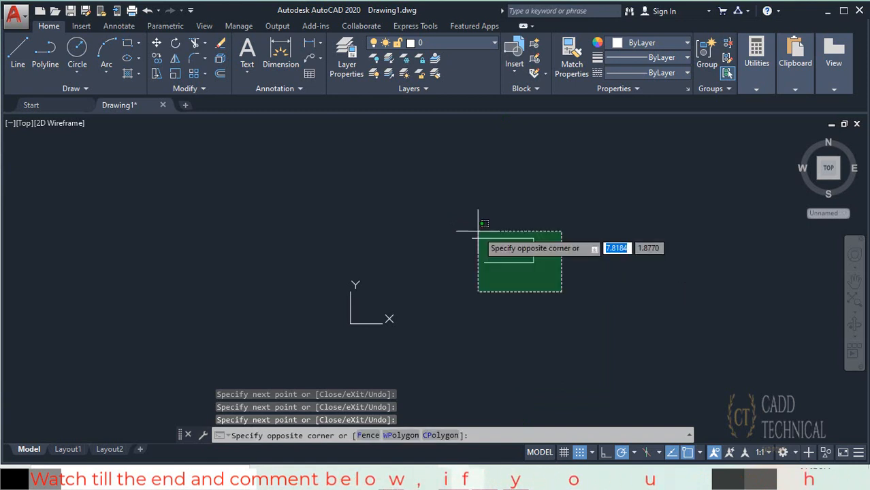
left_click(480, 228)
key("Delete")
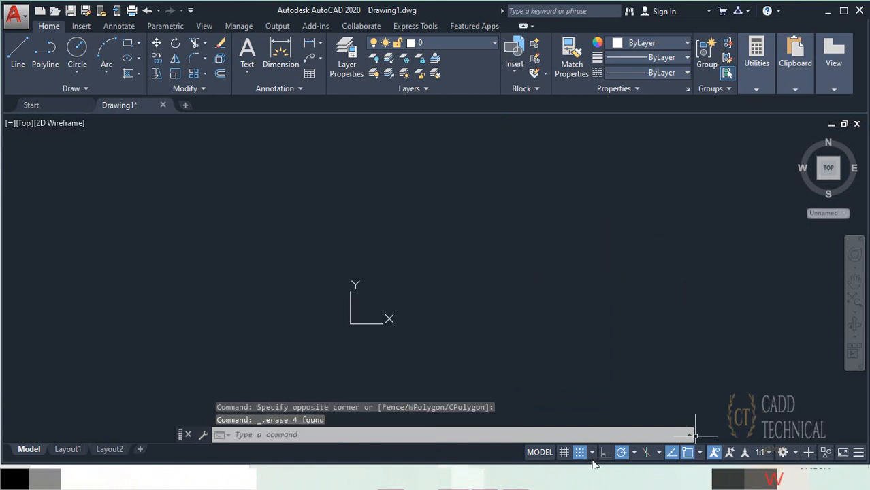
Turn grid snap off and switch the drawing grid back on
left_click(579, 454)
key("F7")
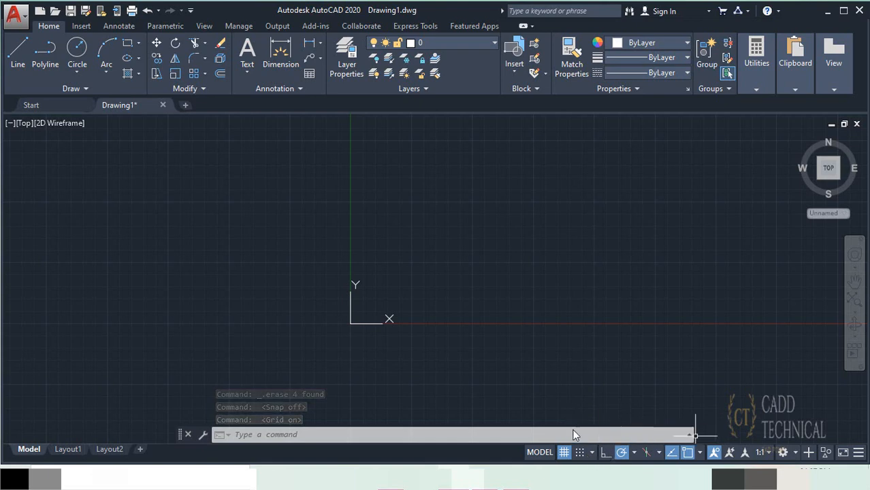
Start a line at the origin 0,0 and draw its first segment 5 units long along the positive X axis
left_click(16, 53)
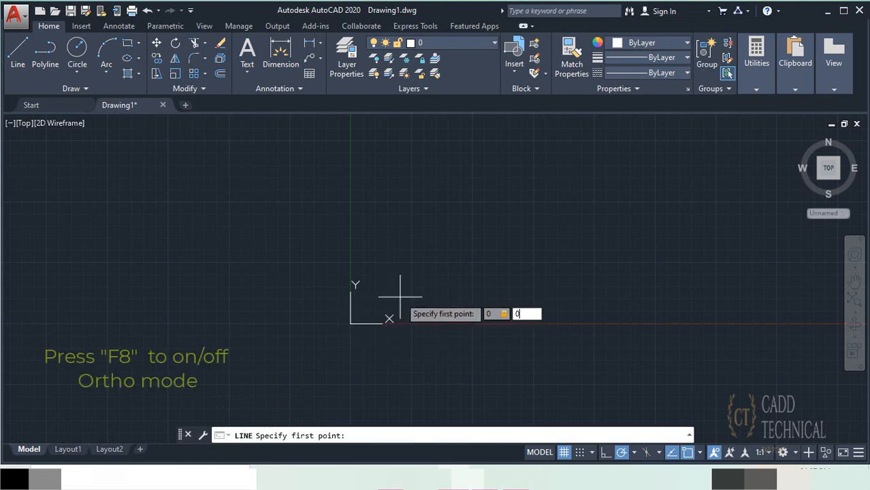
type("0,0")
key("Return")
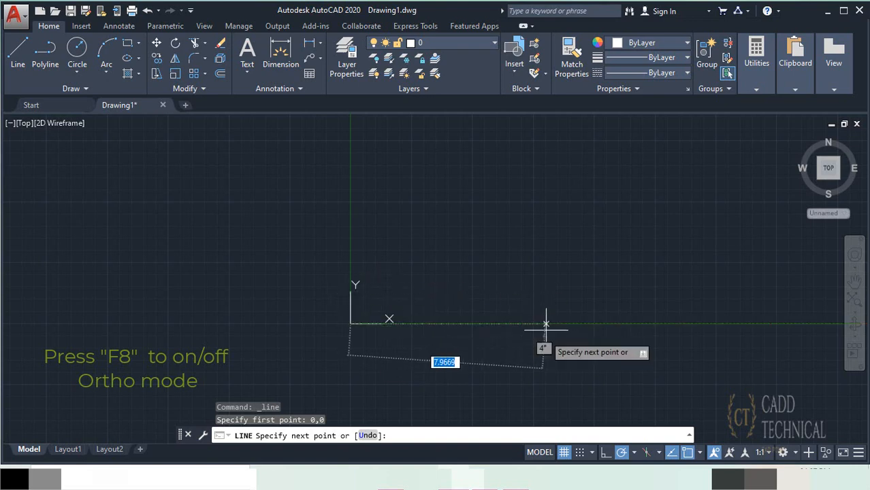
key("Return")
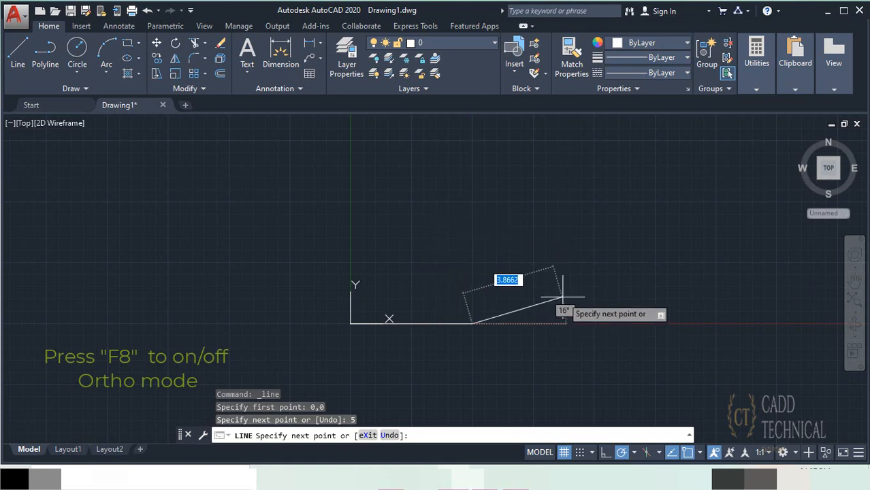
Turn ortho mode on and continue the line 5 units straight up, followed by 5 units in the negative X direction
left_click(606, 453)
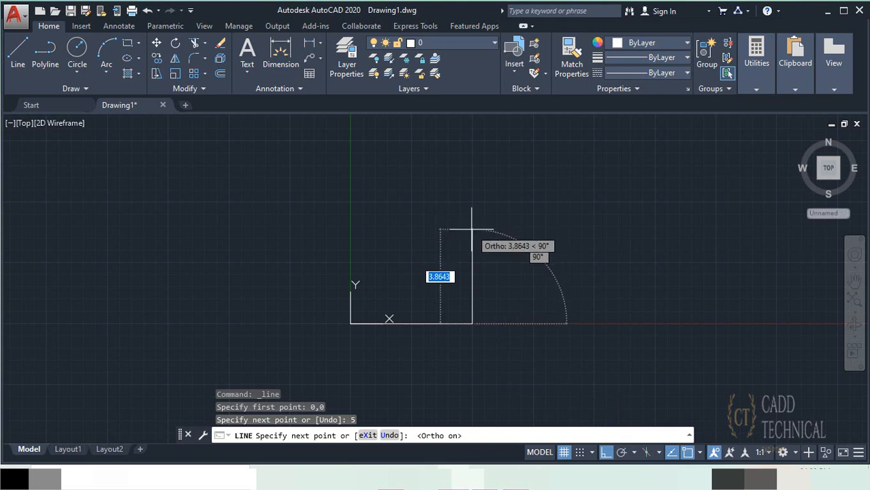
key("Return")
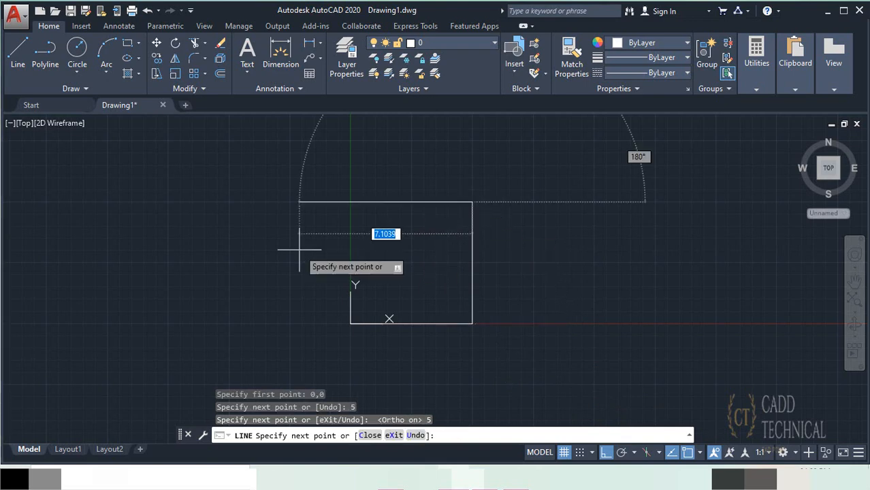
type("5")
key("Return")
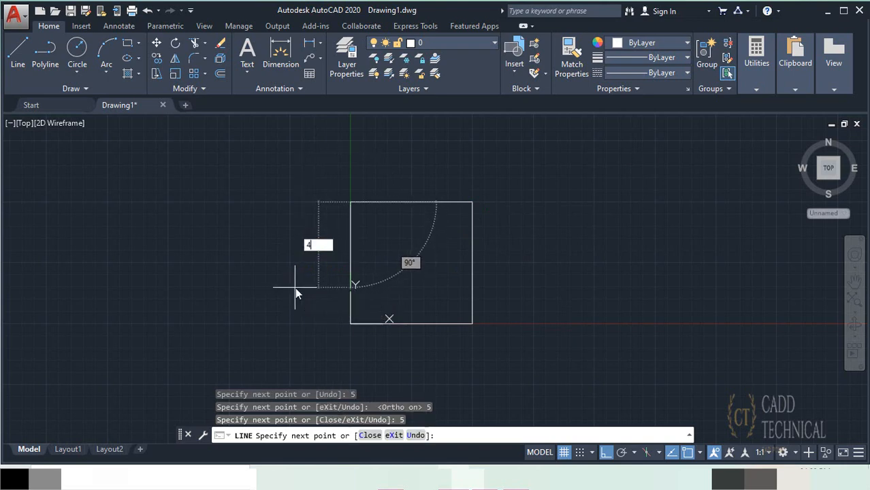
Continue the ortho line 4 units down, 2 units in the negative X direction and 4 units up
type("4")
key("Return")
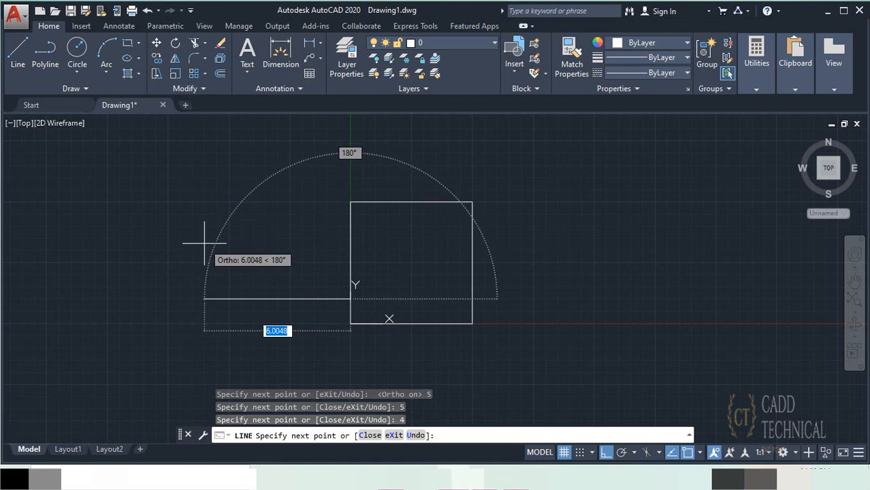
type("2")
key("Return")
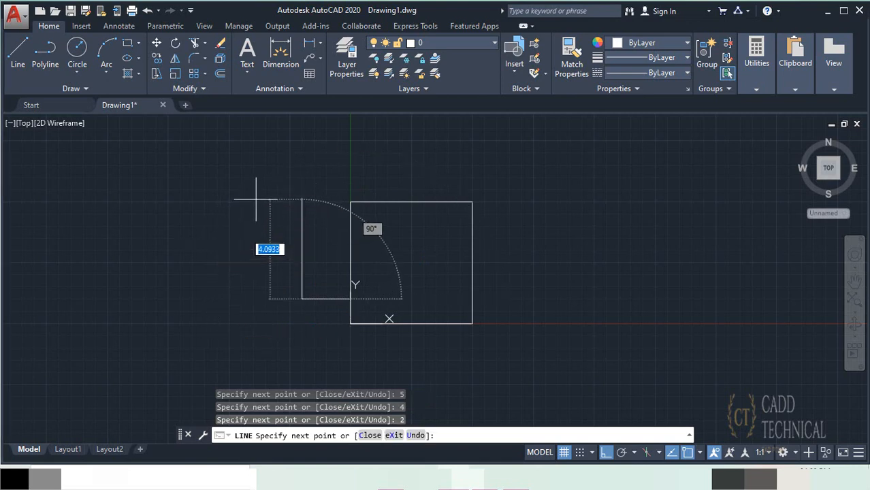
type("4")
key("Return")
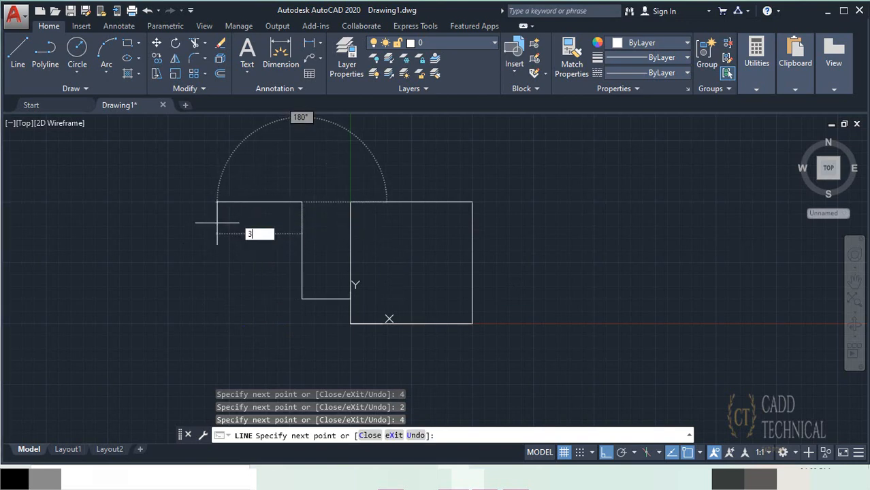
Extend the outline 3 units in the negative X direction and 5 units down, close it at the origin and end the line
type("3")
key("Return")
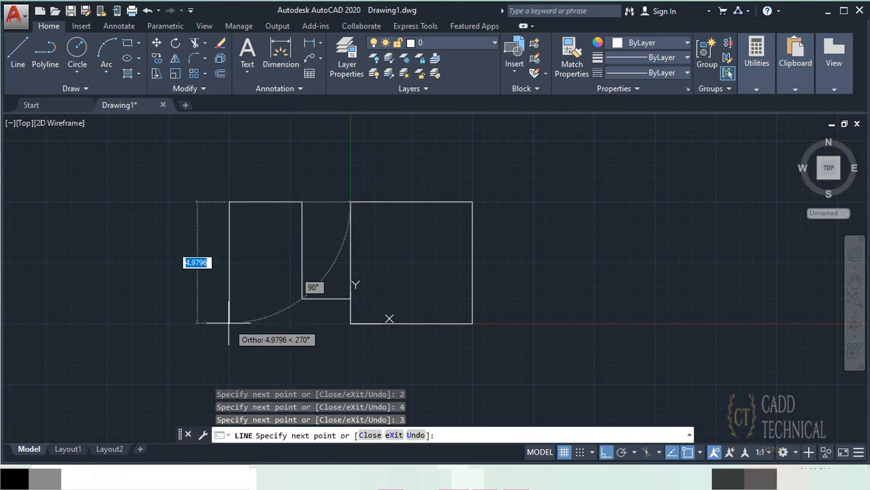
type("5")
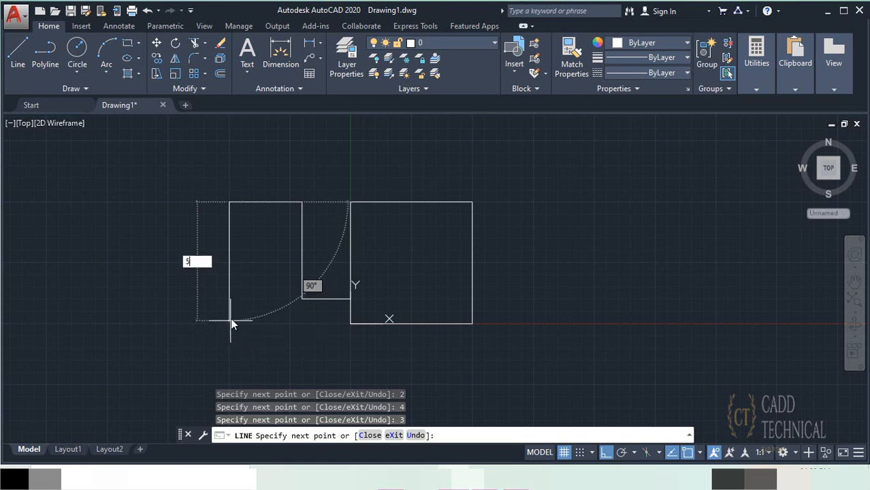
key("Return")
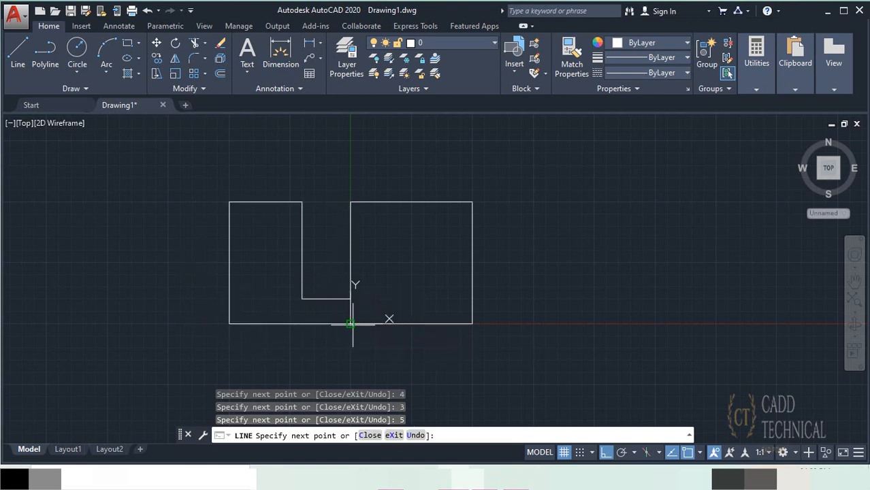
right_click(391, 240)
left_click(442, 246)
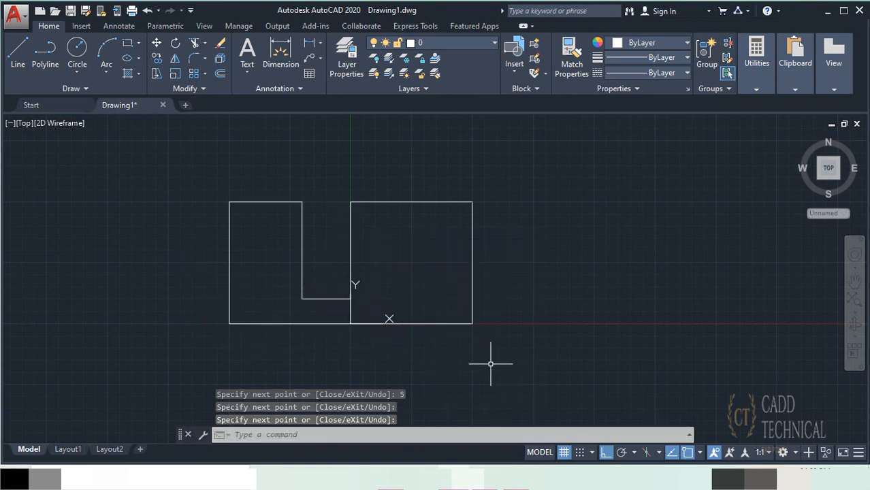
Select and erase the whole ortho-drawn figure, and turn ortho mode off
left_click(505, 347)
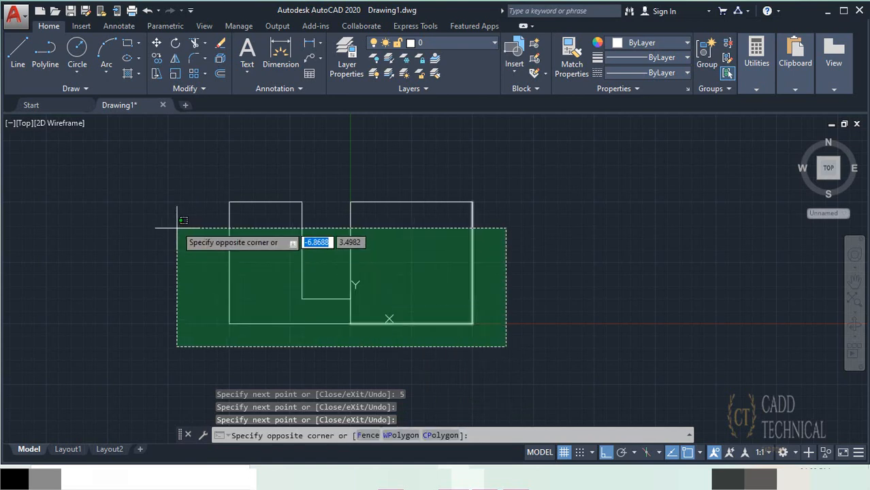
left_click(168, 181)
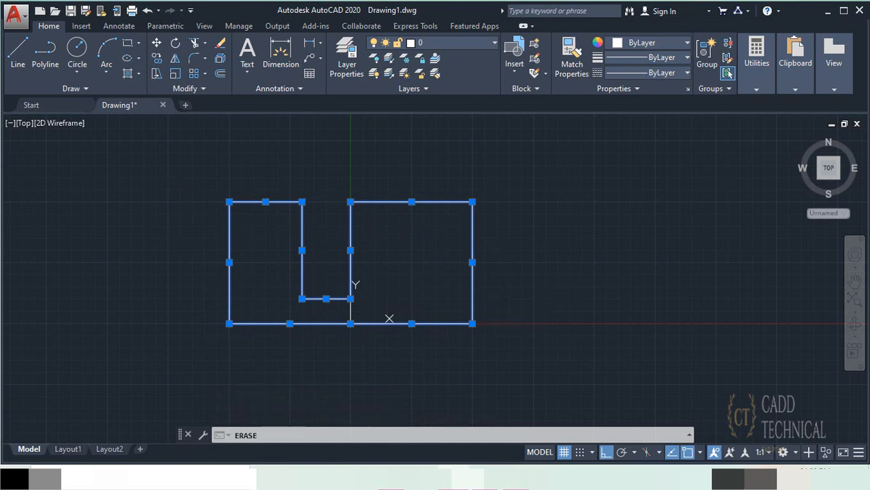
key("Delete")
left_click(604, 454)
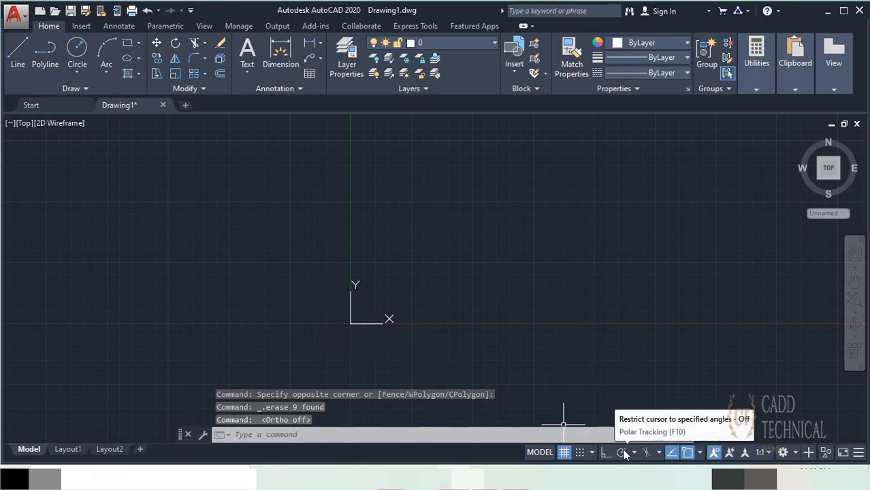
Start a line at the origin 0,0 and set polar tracking to the 45, 90, 135, 180 angle increments
type("l")
key("Return")
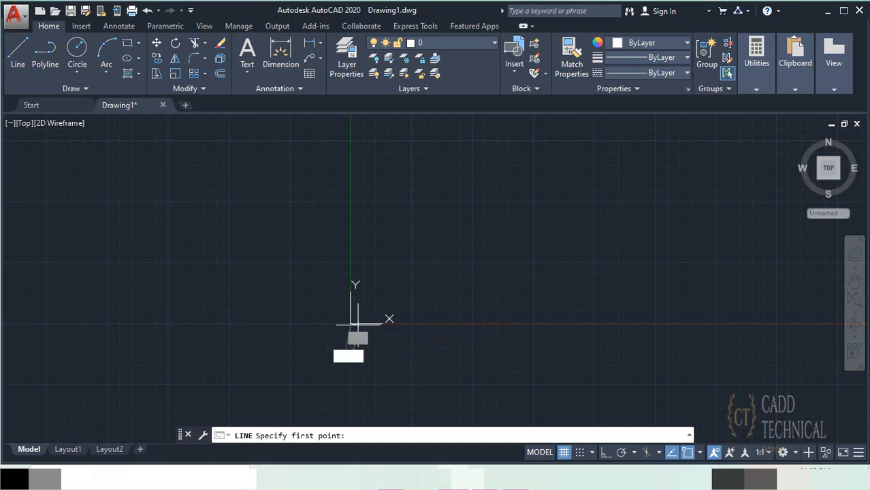
type("0,0")
key("Return")
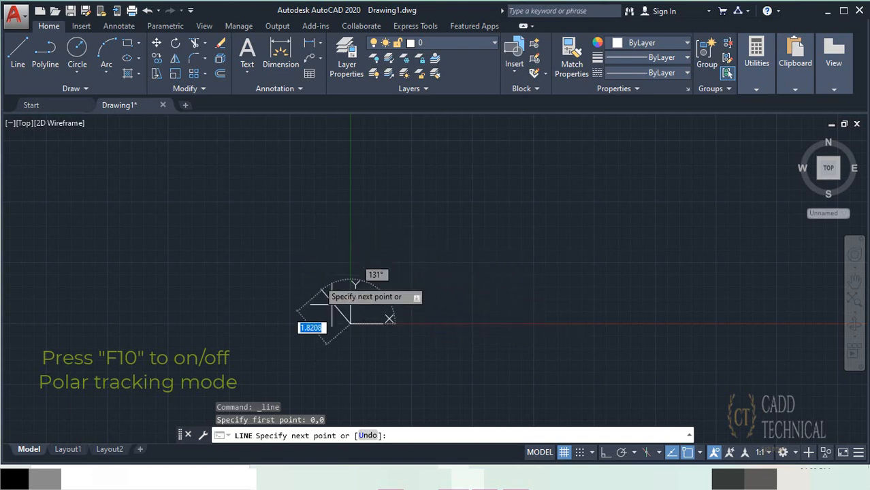
left_click(633, 452)
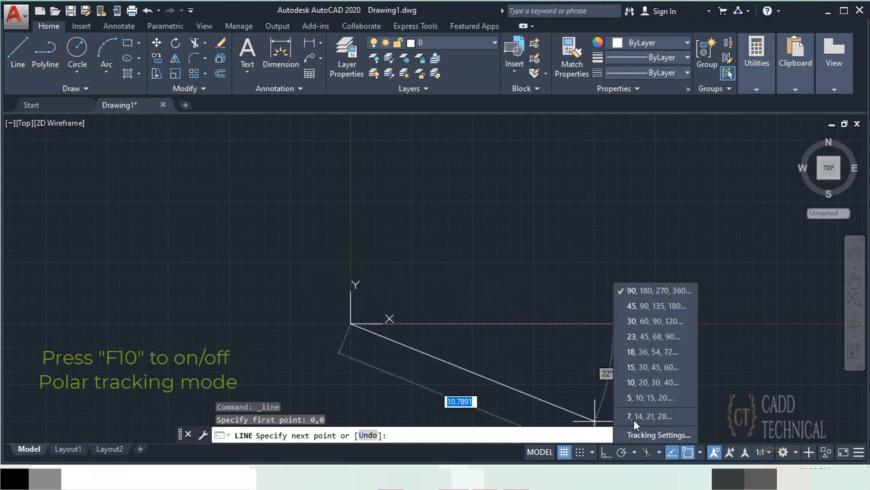
left_click(630, 307)
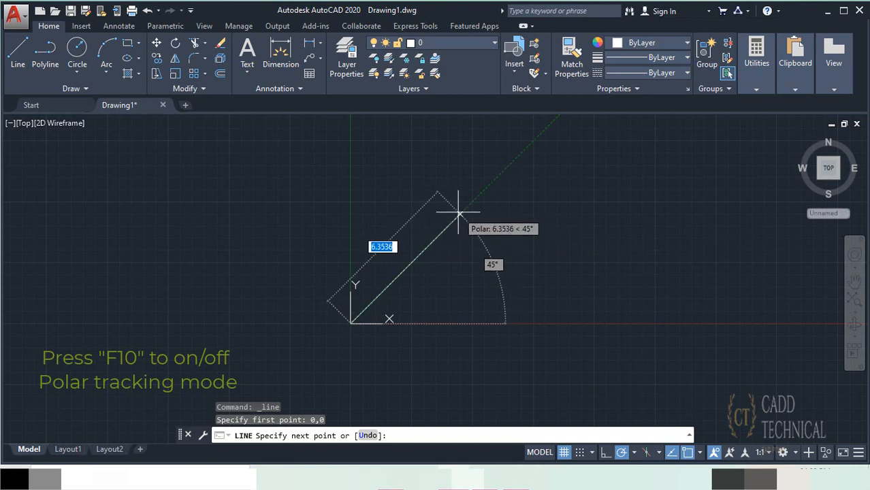
Draw the line 10 units long at 45° with polar tracking and end it
type("1")
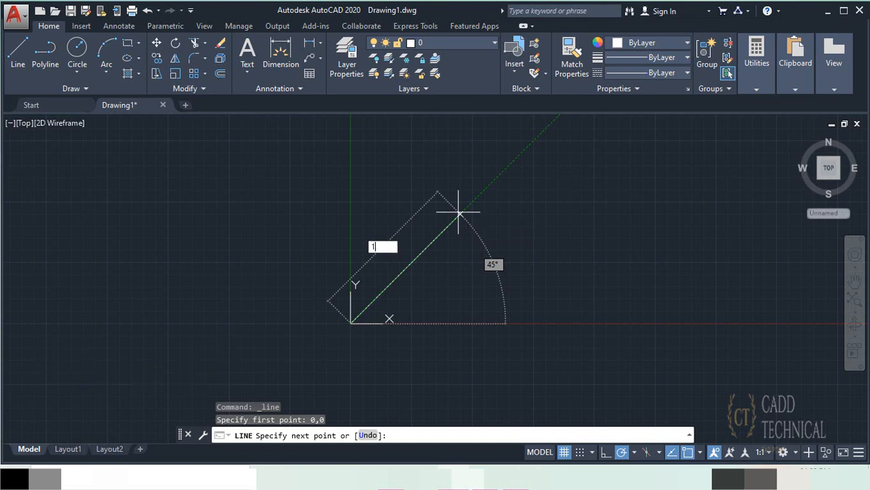
type("0")
key("Return")
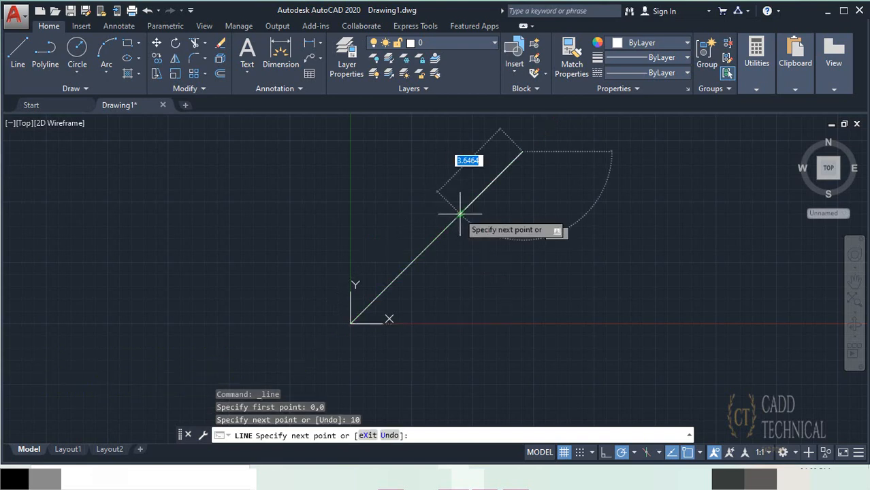
right_click(400, 183)
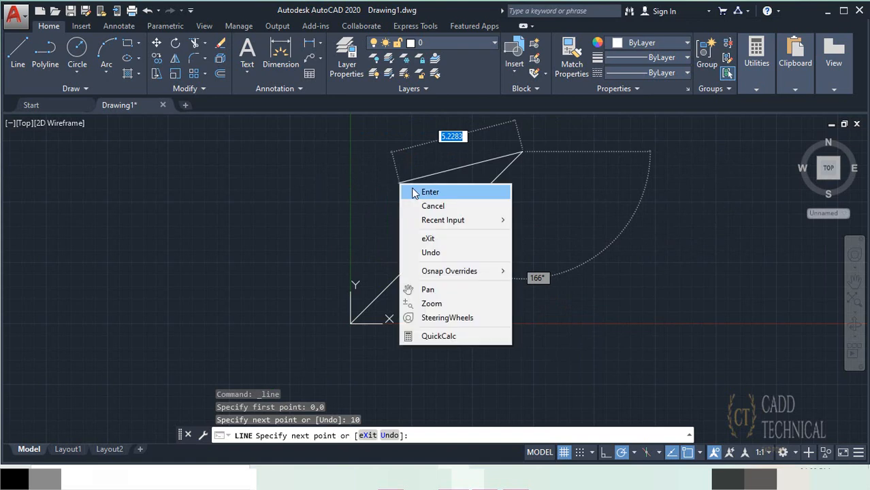
left_click(415, 193)
Draw a second line from the origin, 6 units long at 90°, and end it
right_click(400, 196)
left_click(423, 205)
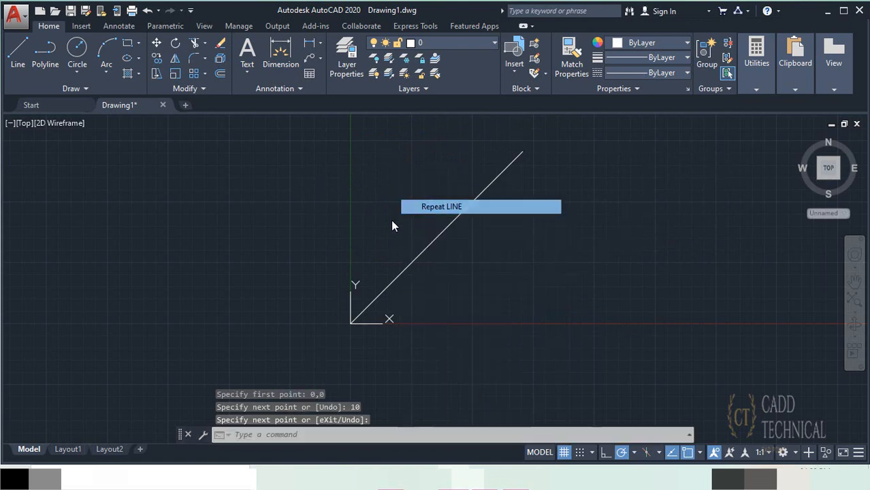
left_click(352, 323)
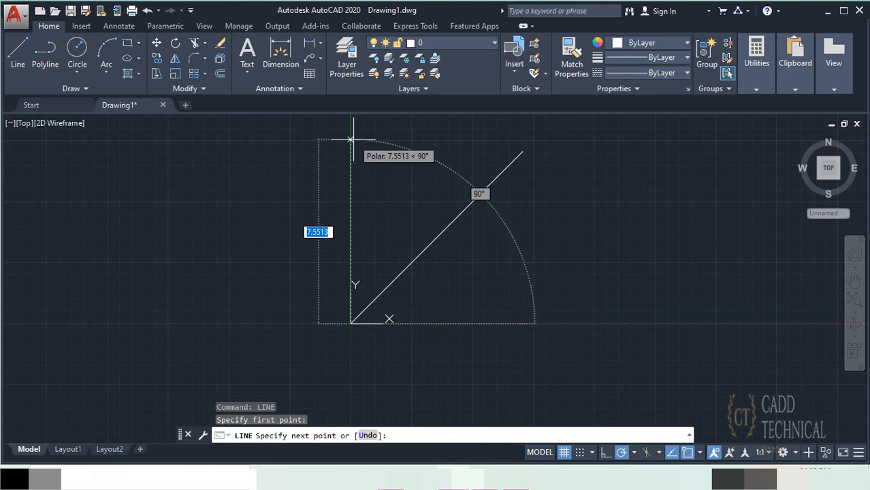
key("Return")
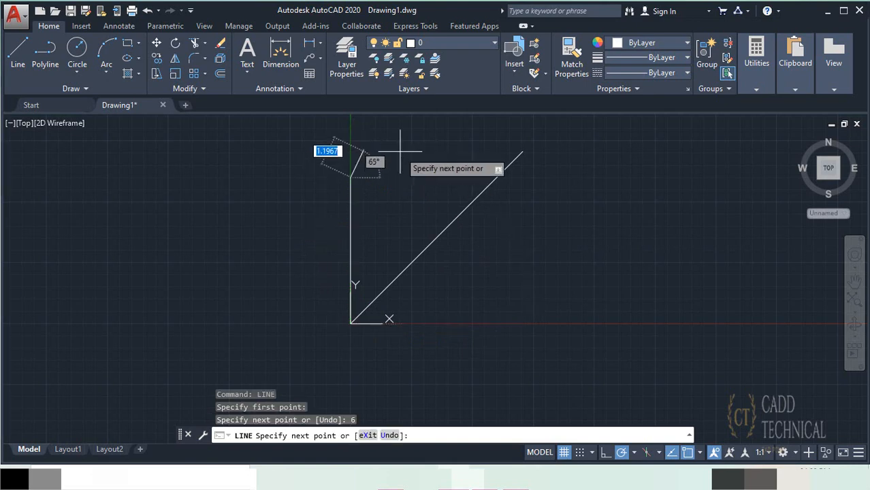
right_click(406, 158)
left_click(422, 167)
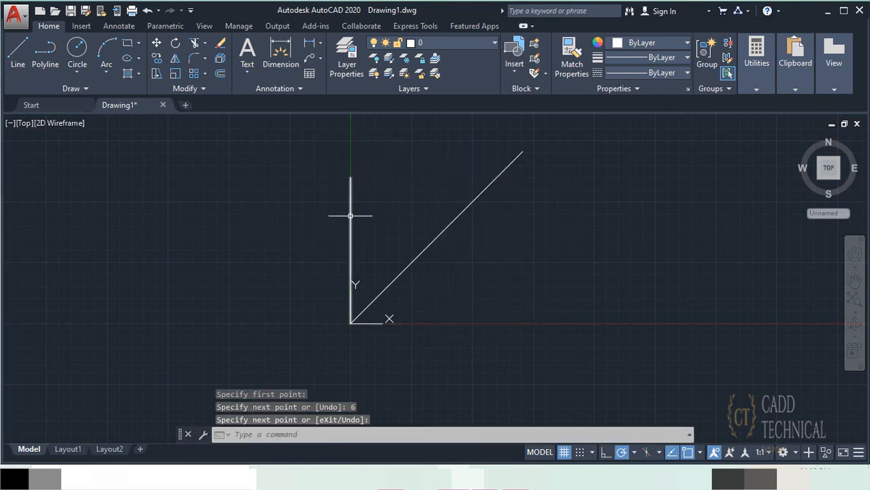
left_click(462, 243)
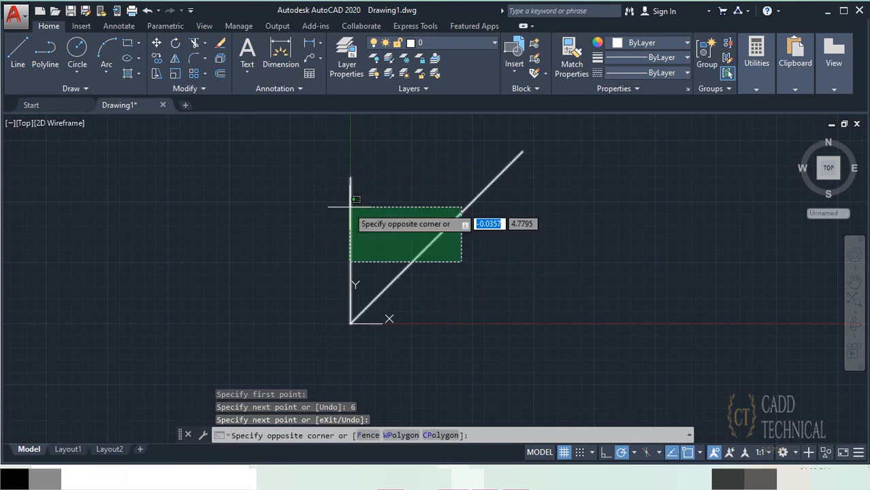
left_click(349, 207)
right_click(417, 170)
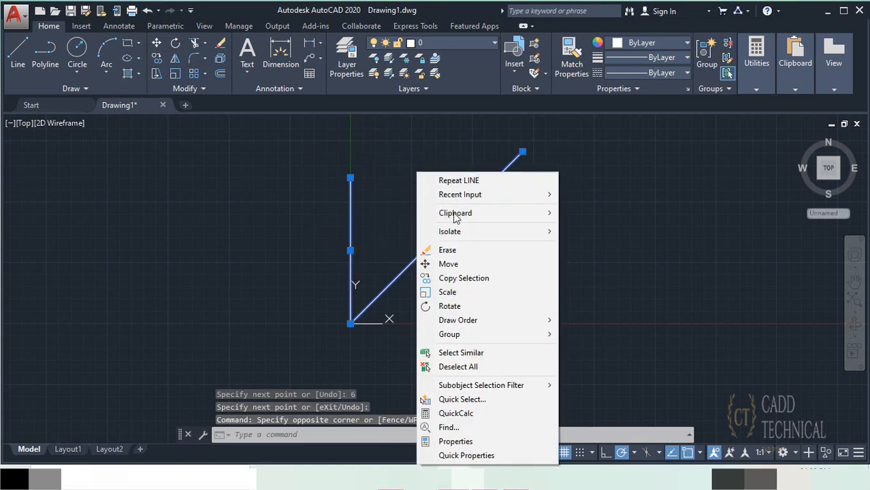
left_click(369, 202)
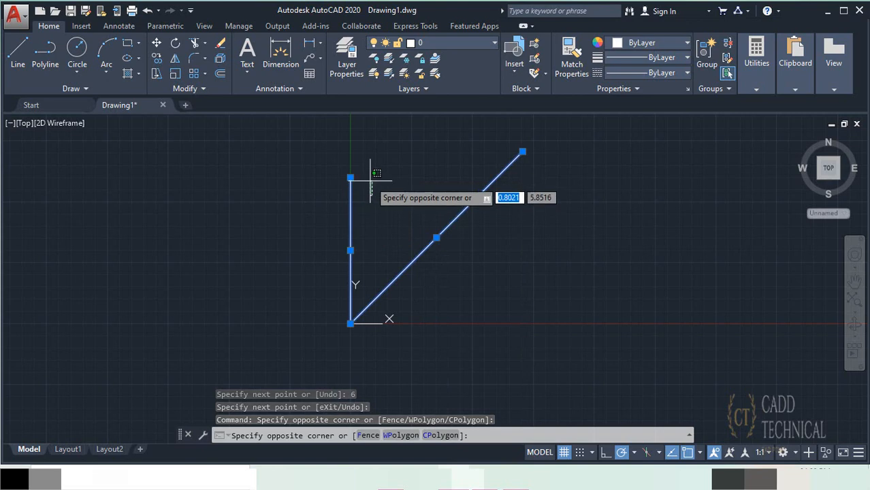
key("Escape")
key("Escape")
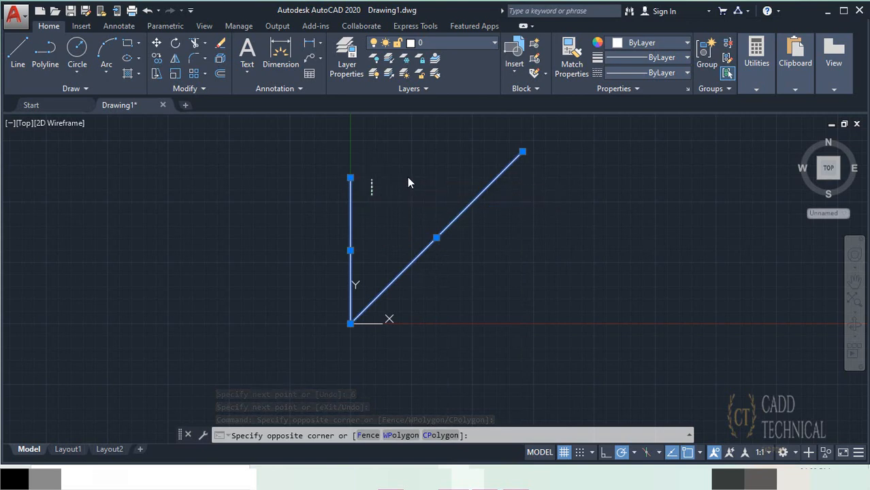
Select and erase both the 45° line and the vertical line
left_click(458, 258)
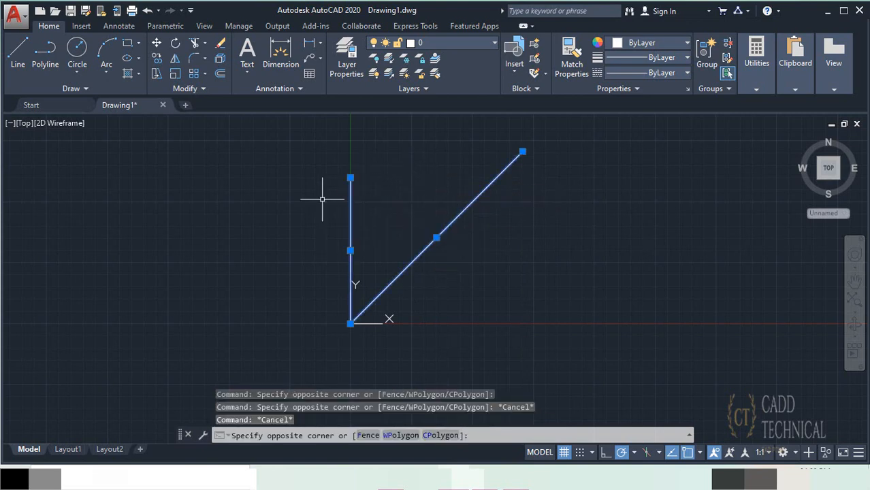
left_click(320, 194)
key("Delete")
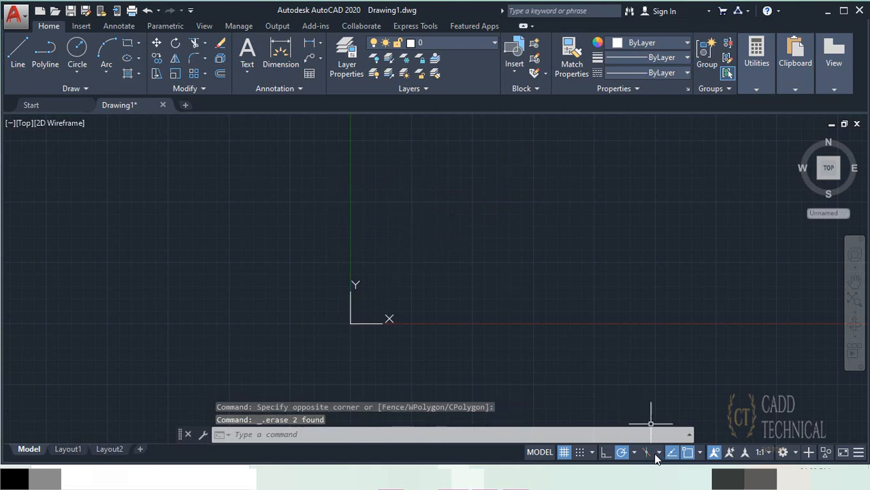
Replace the additional polar angle 7 with 3 and select the tracking increments based on 3°
left_click(633, 453)
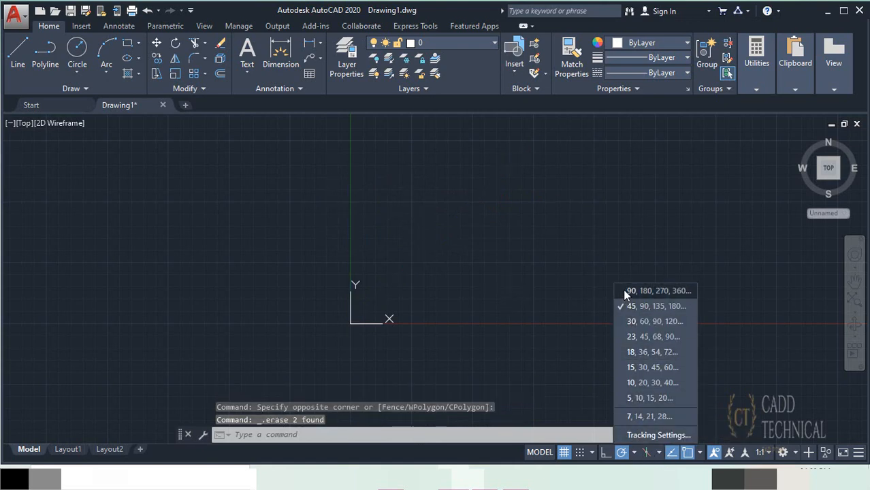
left_click(641, 434)
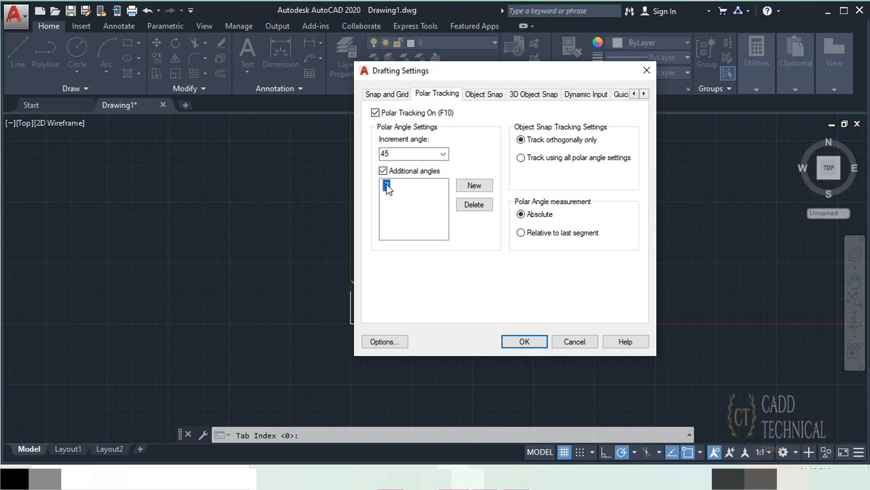
left_click(474, 204)
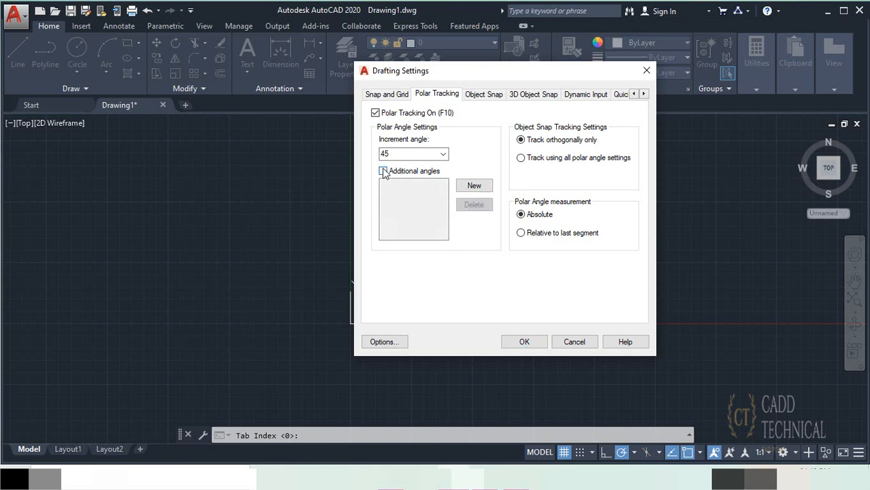
left_click(383, 171)
left_click(476, 187)
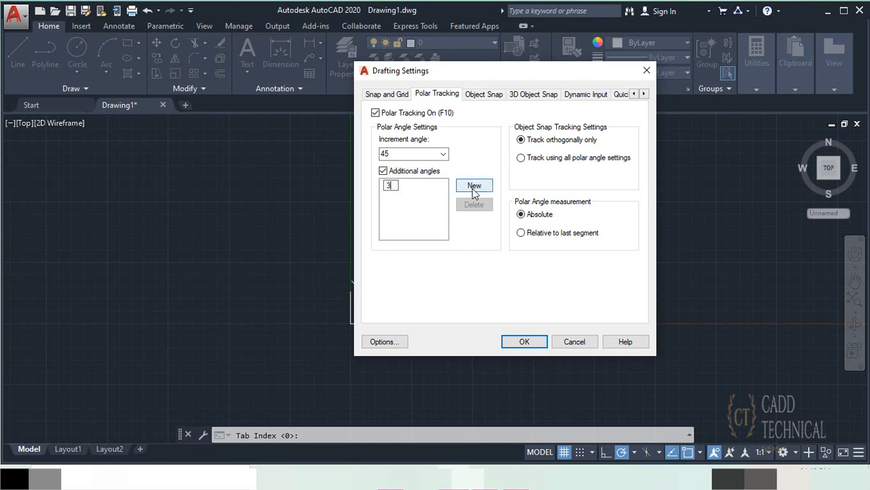
left_click(522, 340)
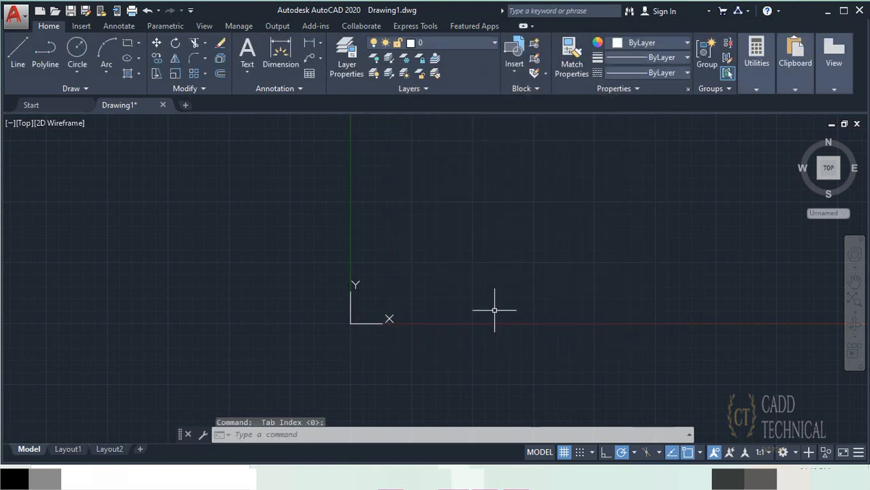
left_click(634, 452)
left_click(637, 416)
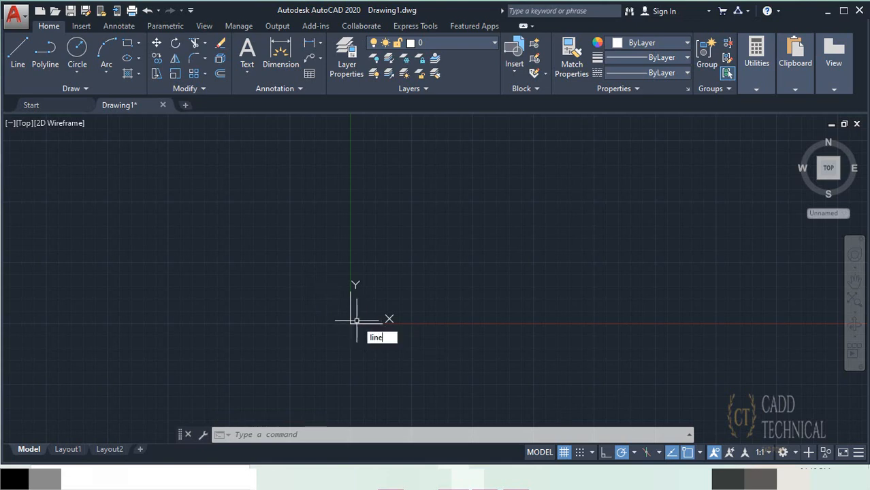
Draw a line from the origin 0,0, 10 units long at 3° with polar tracking, and end it
key("Return")
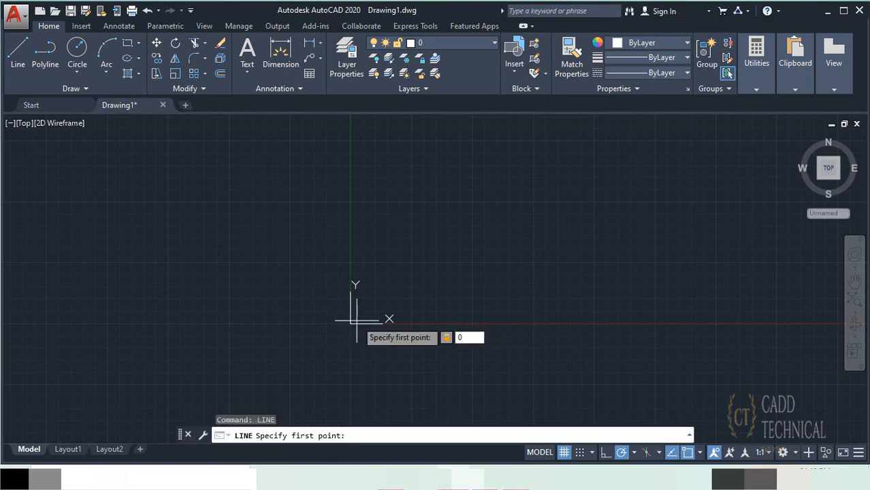
key("Return")
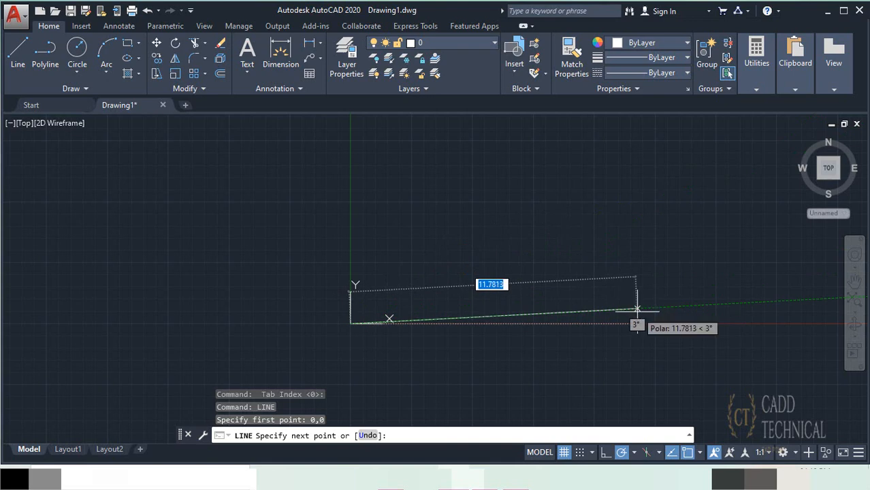
type("10")
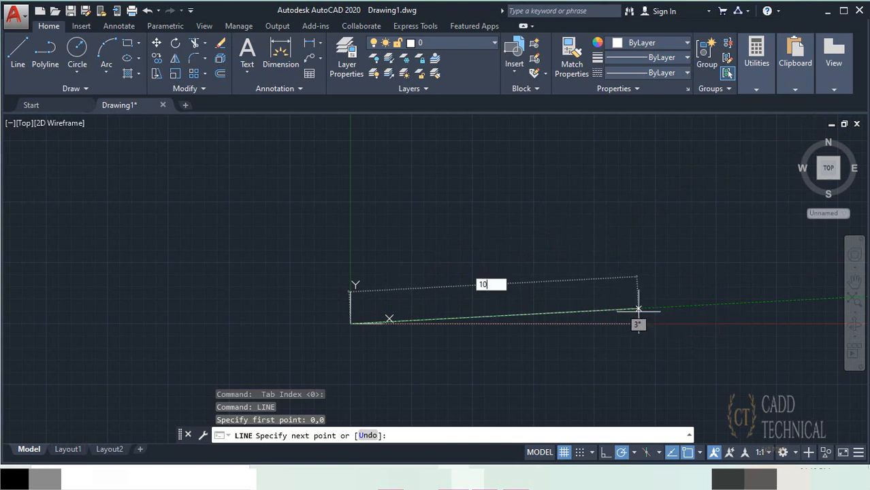
key("Return")
right_click(638, 204)
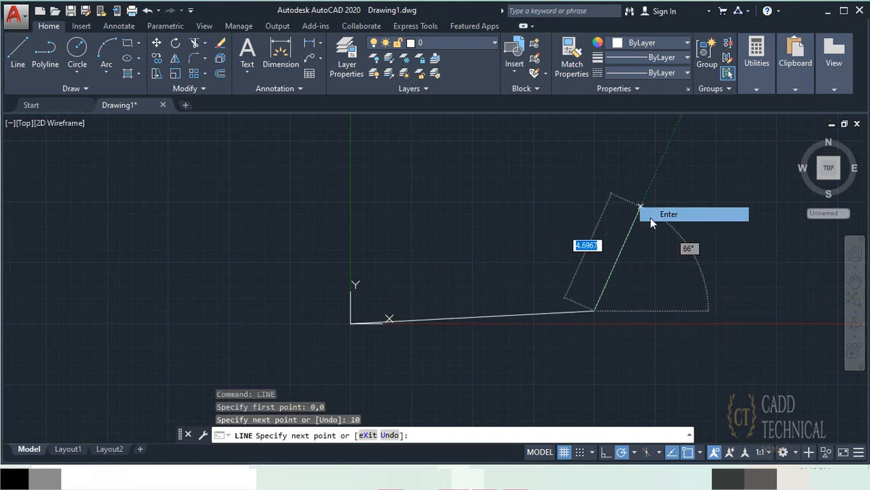
left_click(653, 211)
scroll(470, 350, "up", 6)
scroll(452, 279, "down", 2)
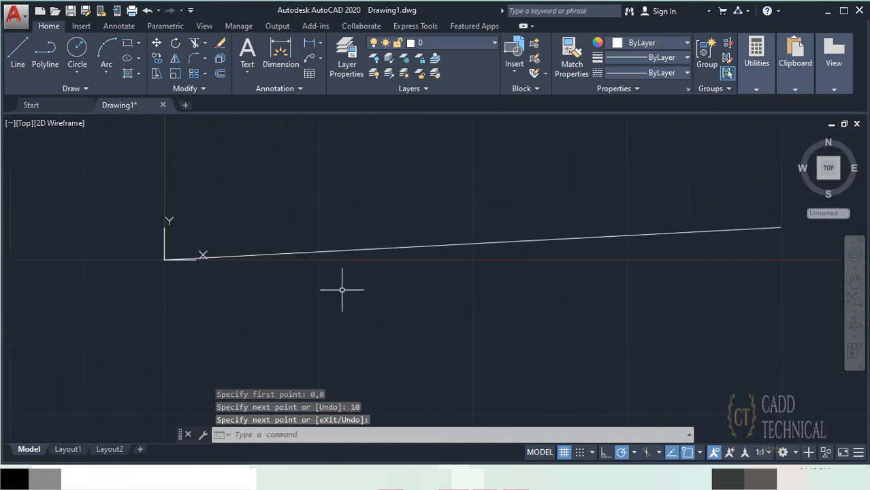
Draw a second line from the origin, 10 units long at 18° with polar tracking, and end it
left_click(18, 52)
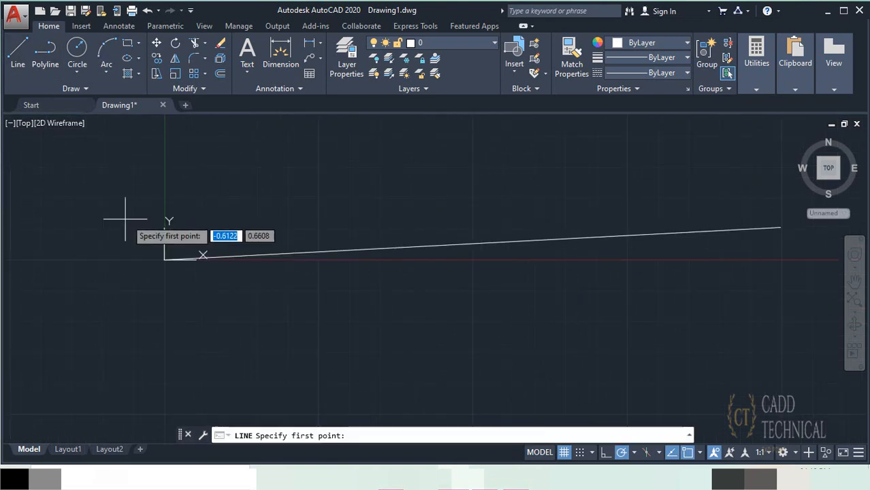
left_click(165, 259)
middle_click_drag(567, 179, 403, 266)
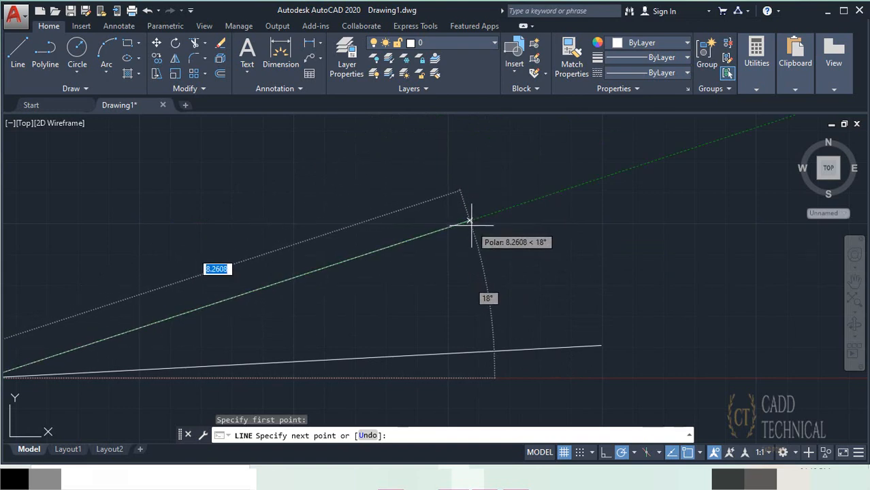
type("10")
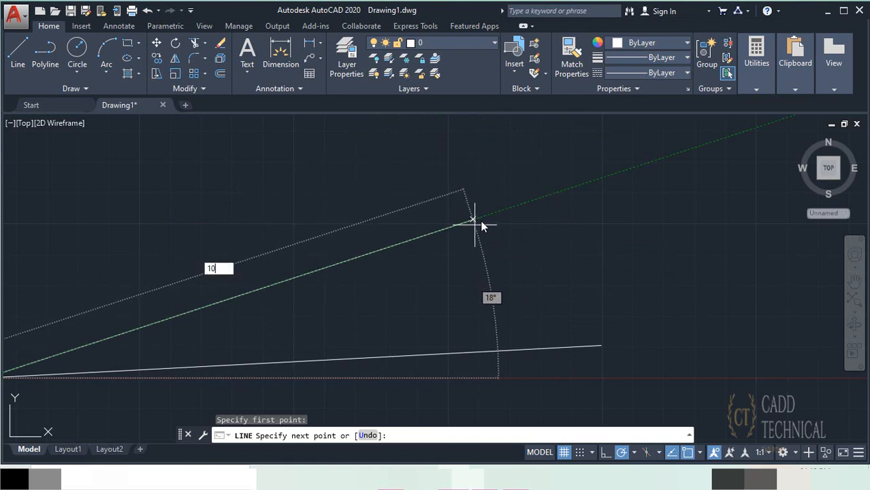
key("Return")
right_click(585, 276)
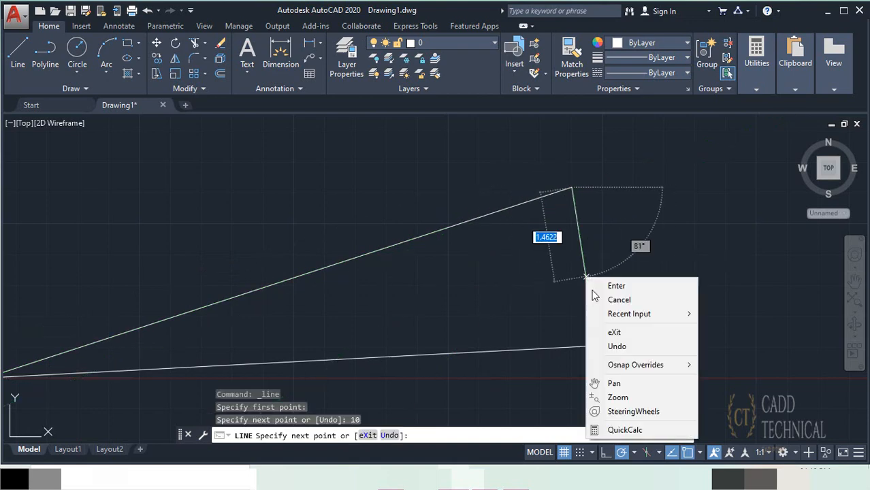
left_click(615, 288)
left_click(614, 287)
scroll(622, 282, "down", 5)
scroll(553, 248, "up", 3)
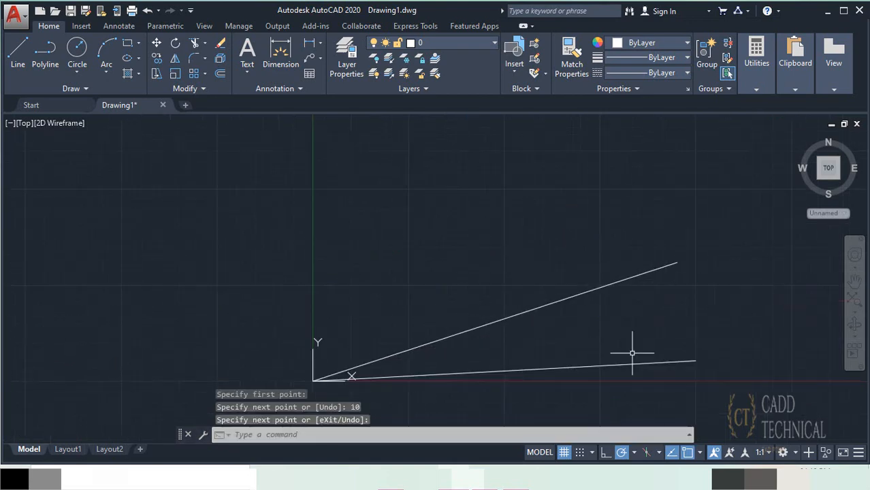
Select and erase both the 3° line and the 18° line
left_click(643, 374)
left_click(520, 253)
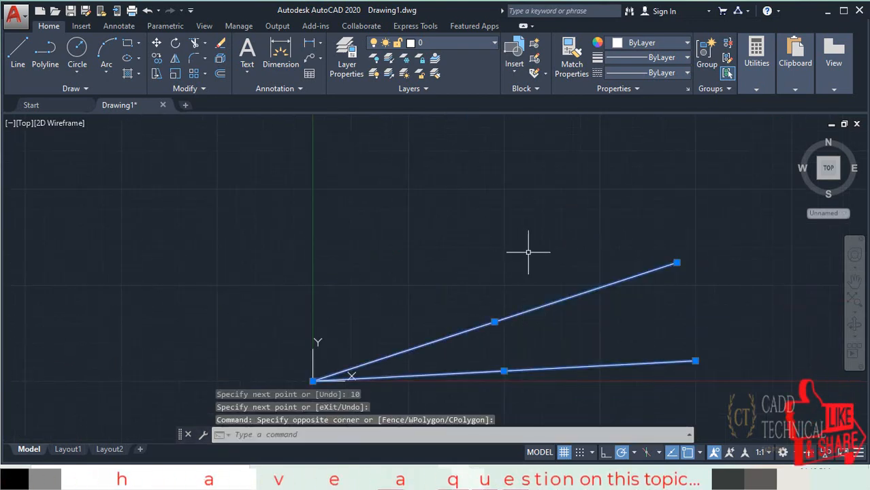
key("Delete")
scroll(485, 246, "down", 2)
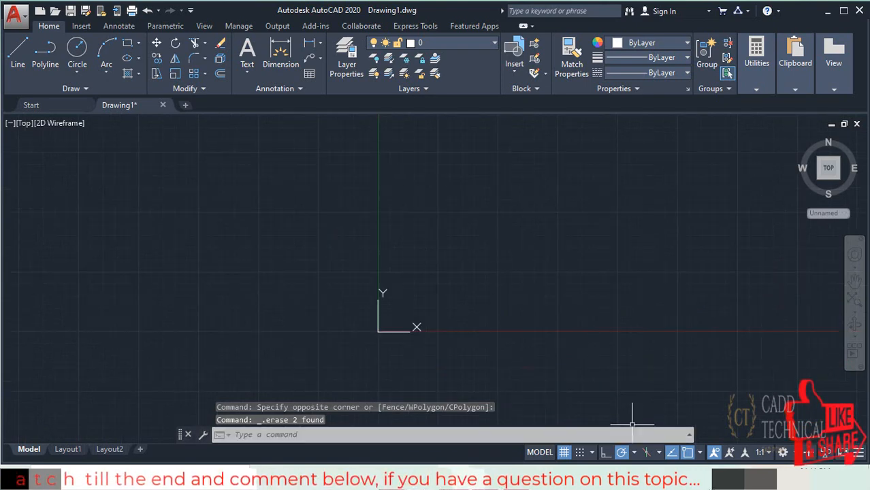
Turn off polar tracking and draw a freehand circle just above the origin, overlapping the Y axis
left_click(622, 452)
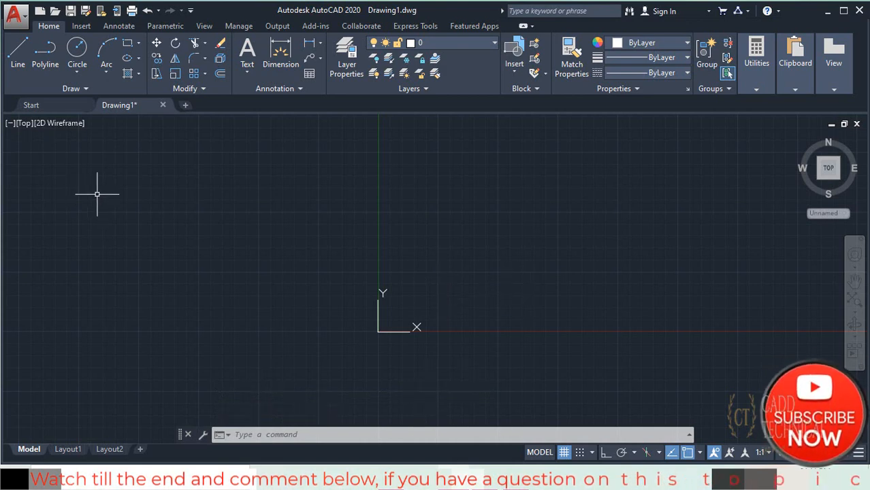
left_click(76, 53)
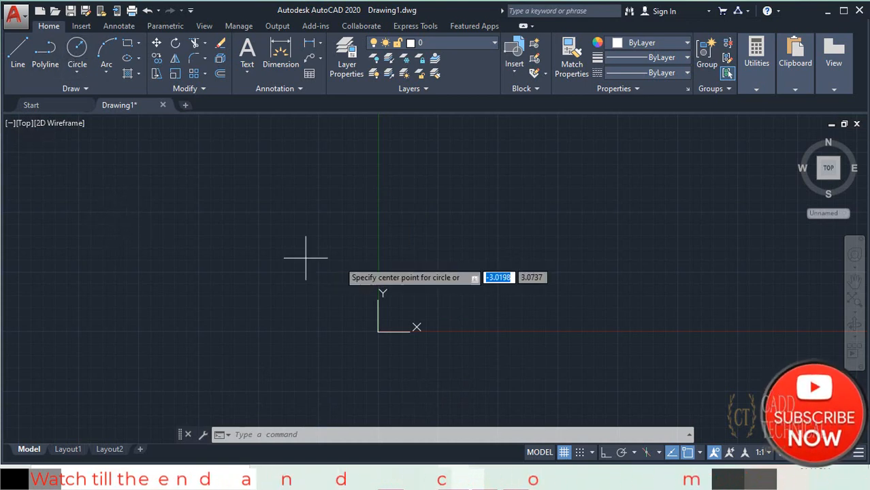
left_click(431, 245)
left_click(443, 308)
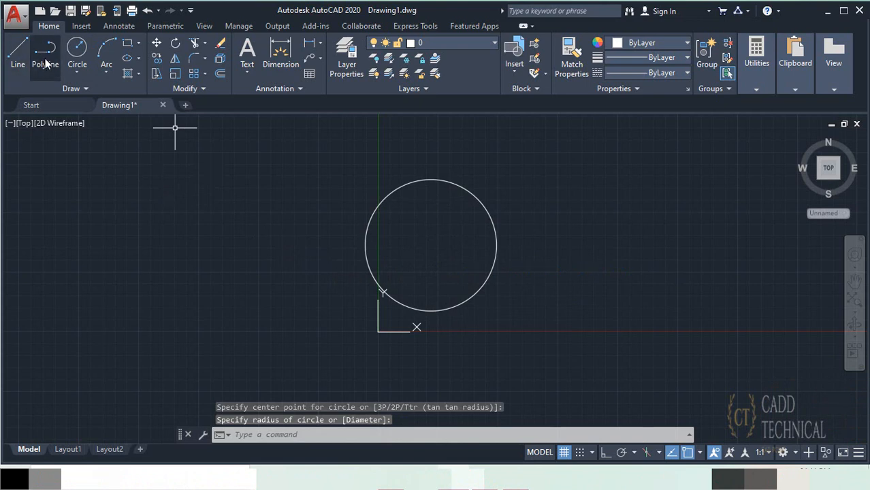
Draw three connected line segments west of the circle, with the third crossing the first, and end the line
left_click(13, 54)
left_click(69, 295)
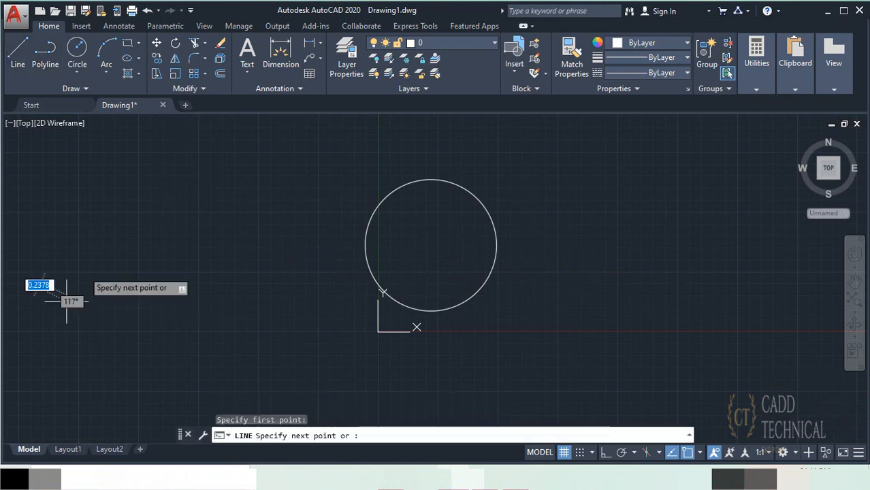
left_click(224, 166)
left_click(275, 320)
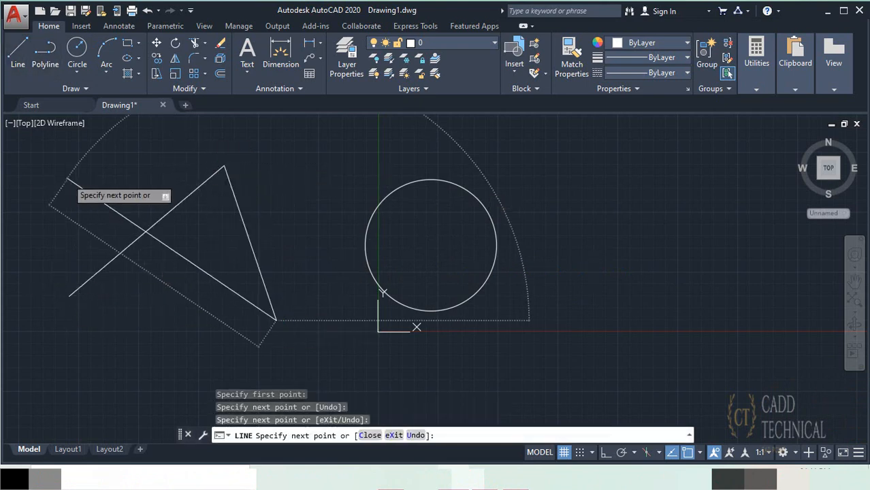
left_click(68, 179)
right_click(121, 168)
left_click(140, 168)
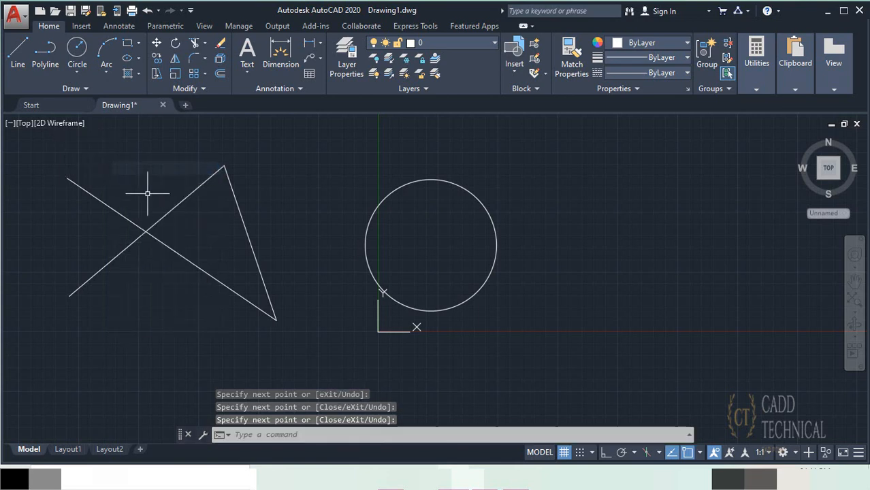
Draw a three-point arc forming a nearly closed circle between the line segments and the circle
left_click(107, 53)
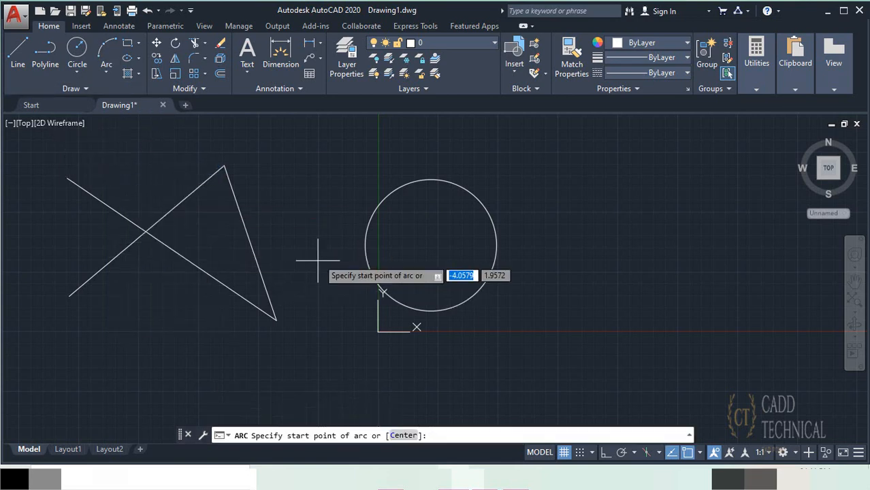
left_click(266, 249)
left_click(334, 166)
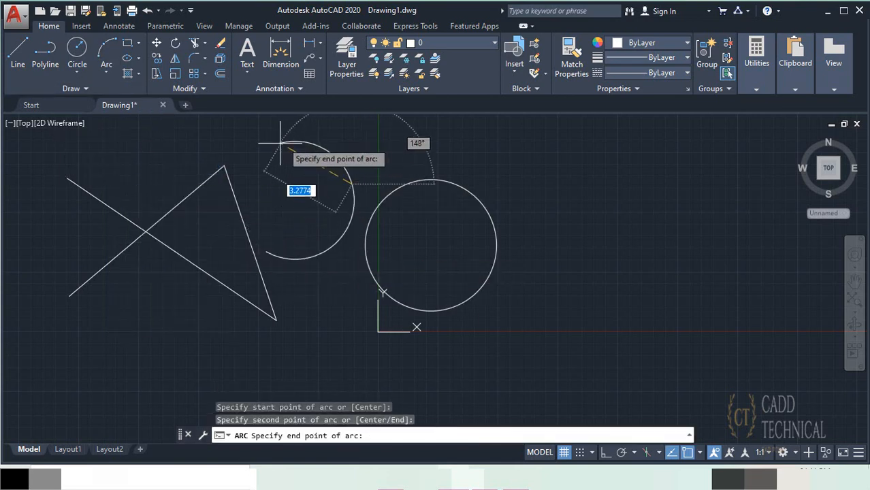
left_click(255, 198)
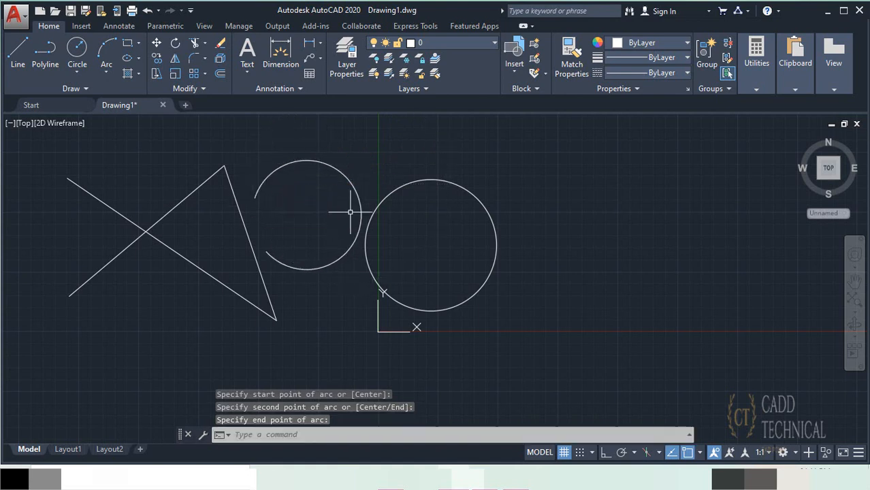
Draw a three-segment line from a free point northeast of the circle, tangent to the circle and the arc, ending at the triangle's apex
middle_click_drag(345, 208, 423, 218)
scroll(428, 238, "up", 3)
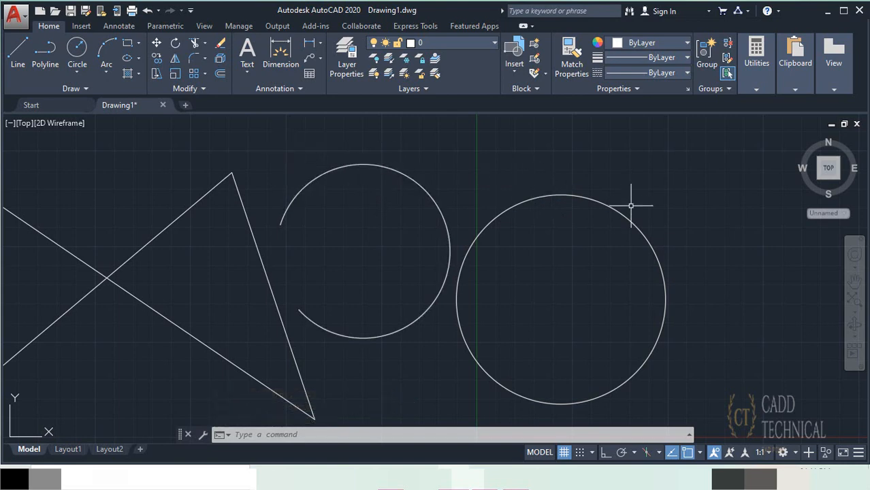
left_click(17, 59)
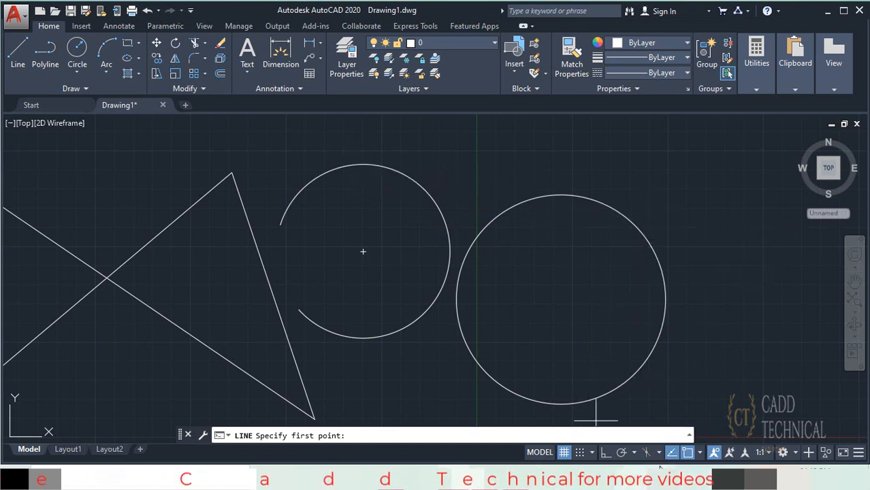
left_click(701, 453)
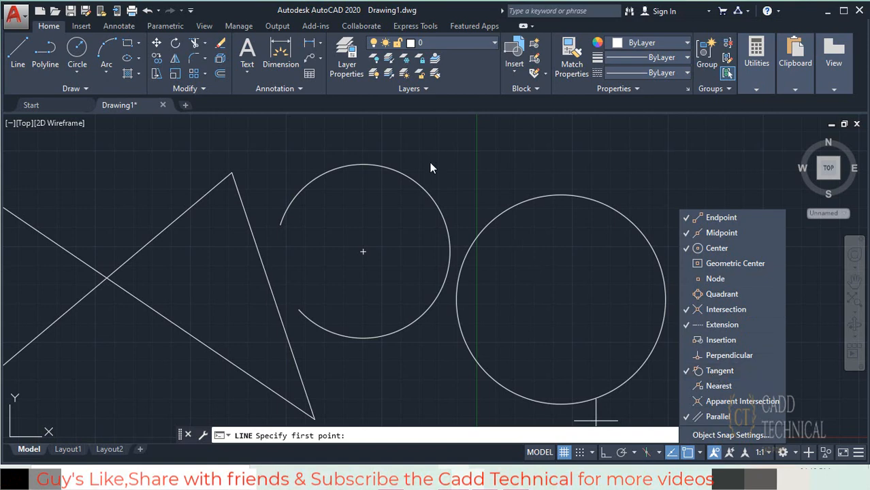
left_click(703, 454)
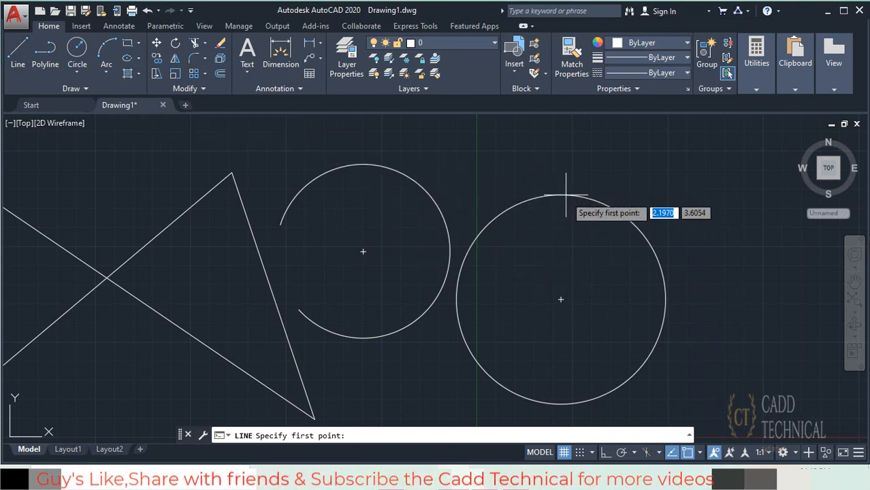
left_click(691, 183)
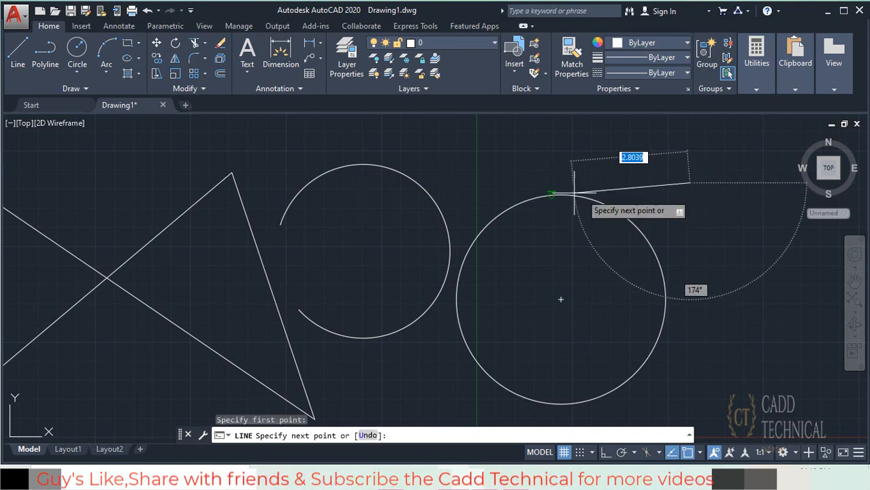
left_click(553, 195)
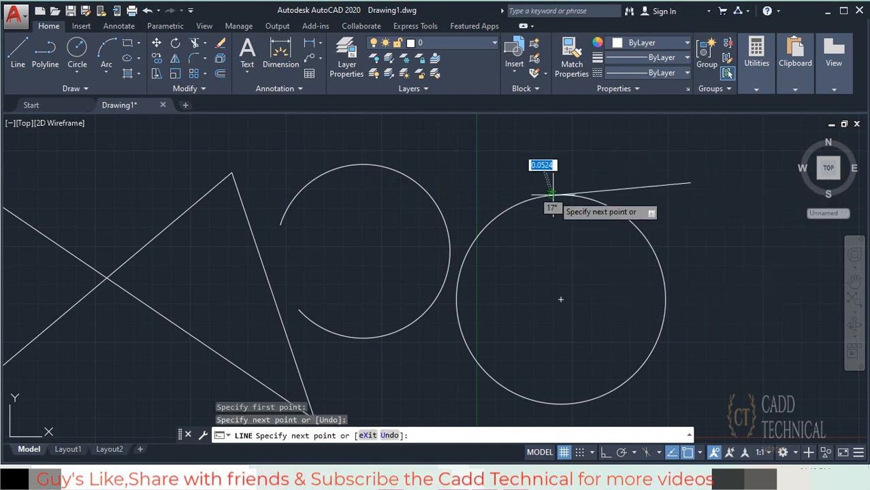
left_click(377, 164)
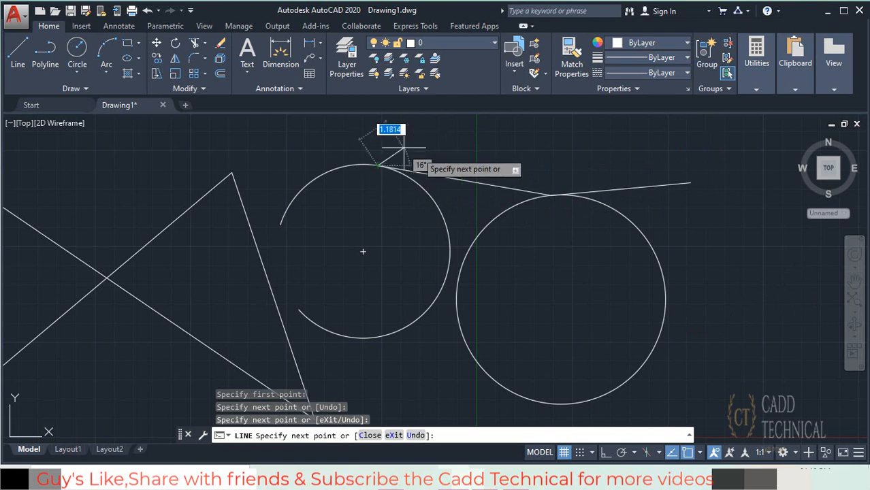
left_click(231, 173)
right_click(322, 149)
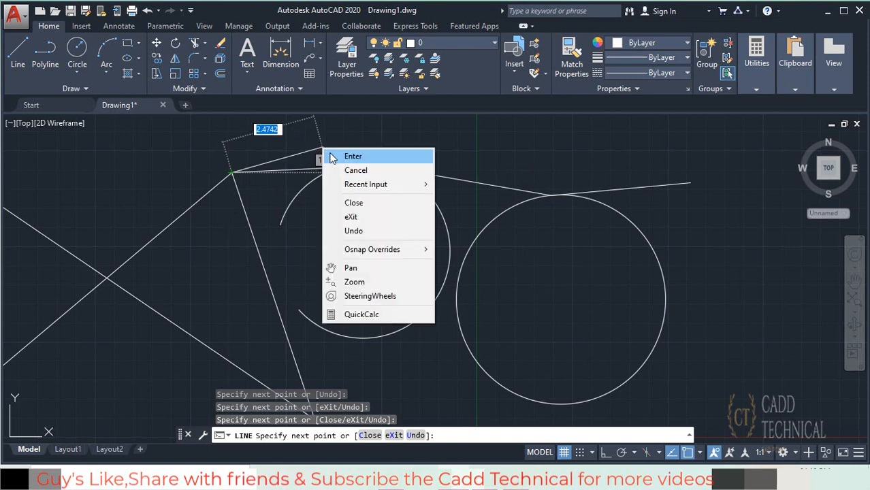
left_click(334, 157)
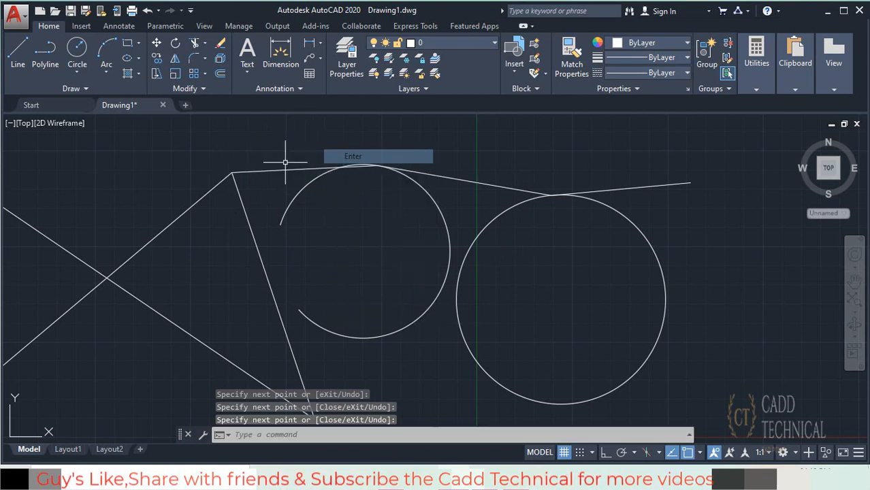
Review the running object snap modes and try the midpoint, intersection and endpoint snaps on the crossing lines with the Line command
left_click(700, 454)
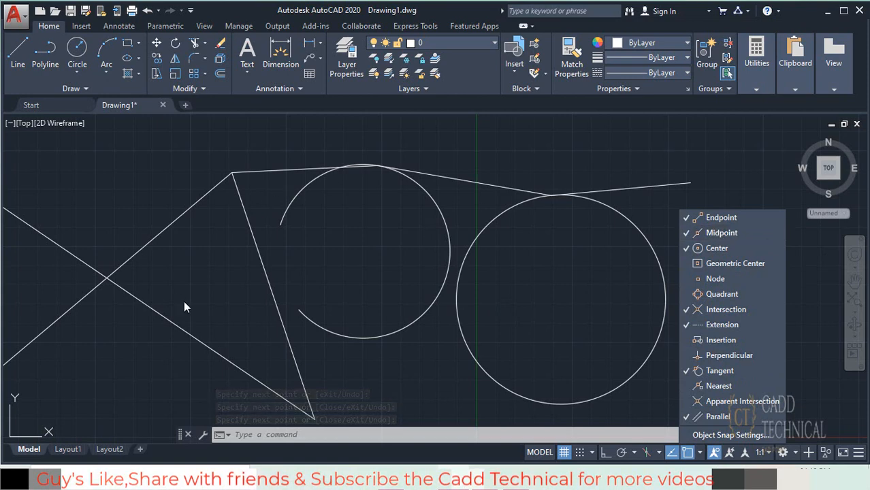
left_click(351, 264)
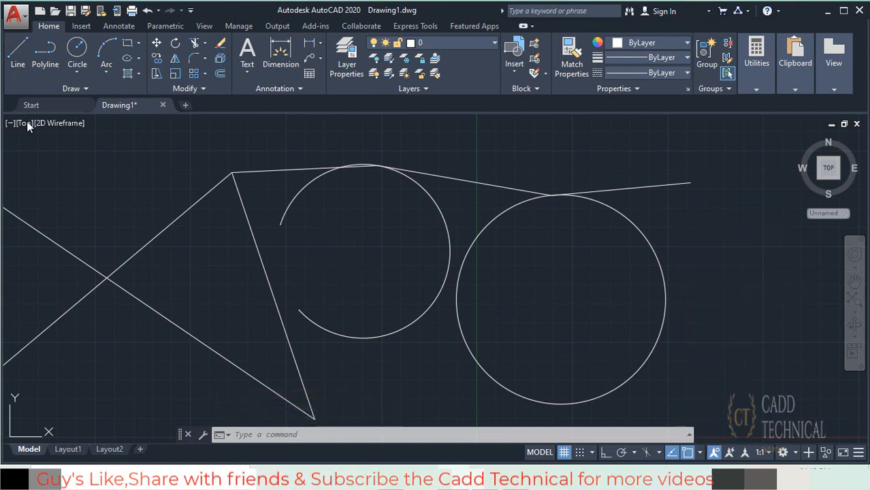
type("l")
key("Return")
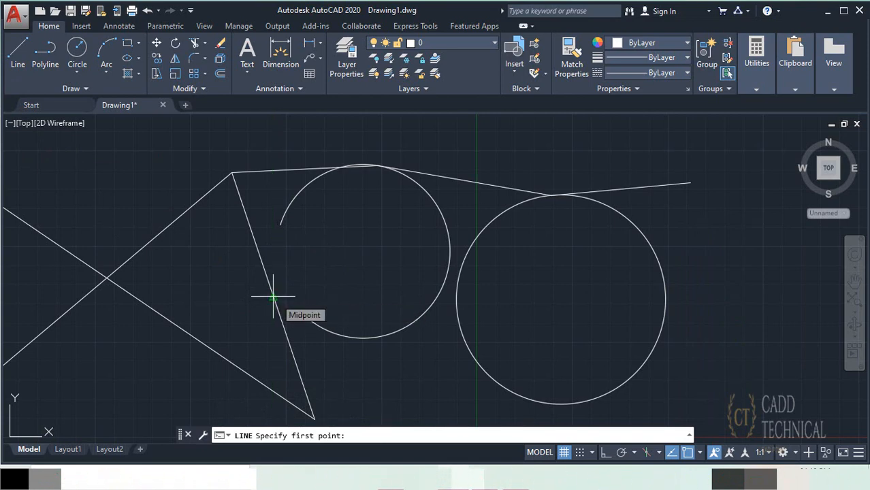
middle_click_drag(209, 307, 343, 275)
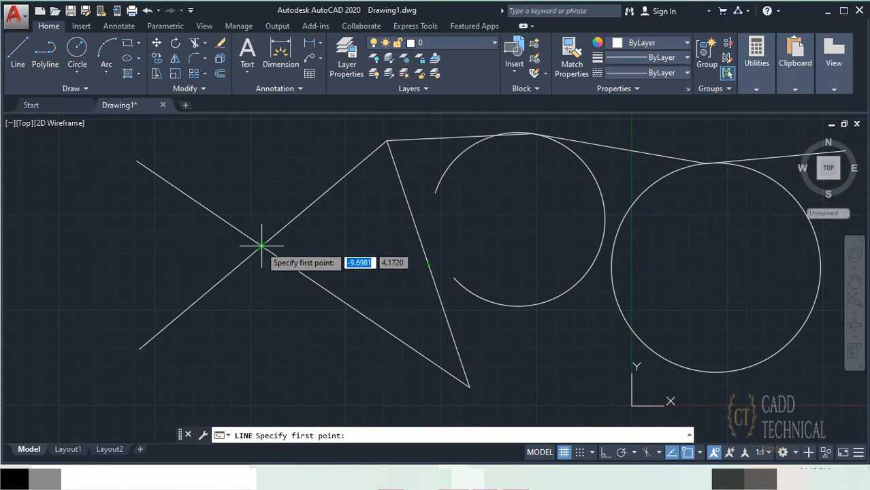
left_click(699, 454)
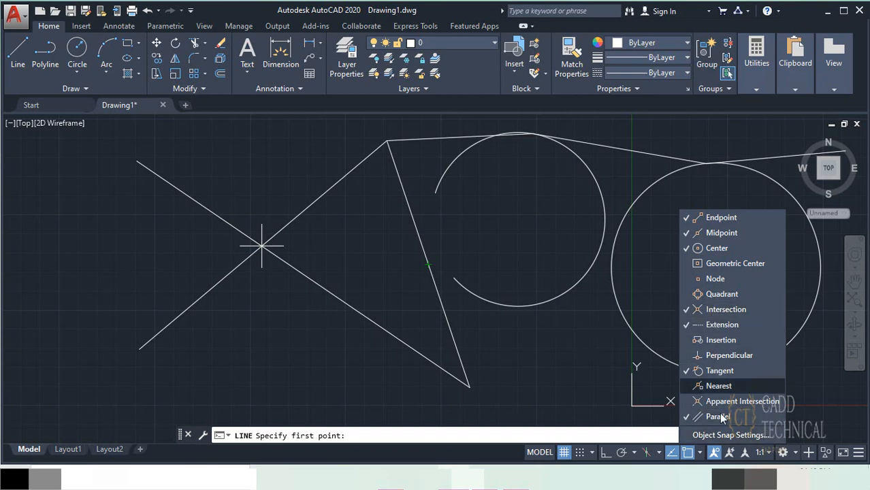
left_click(700, 453)
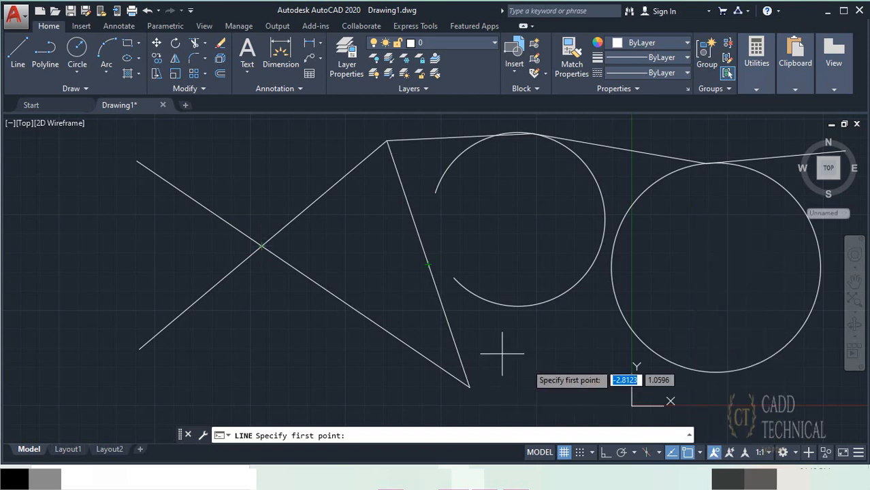
left_click(386, 140)
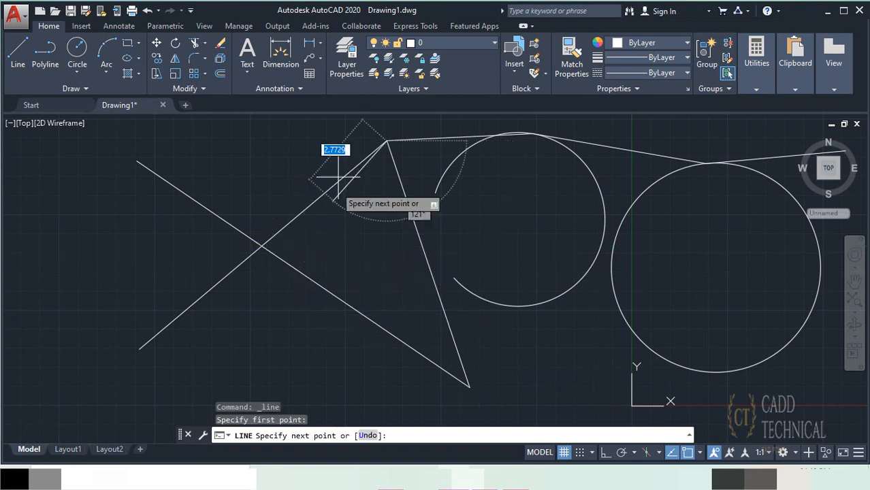
right_click(365, 237)
left_click(395, 246)
Select all the lines, the arc and the circle with a crossing window and erase them
scroll(379, 267, "down", 4)
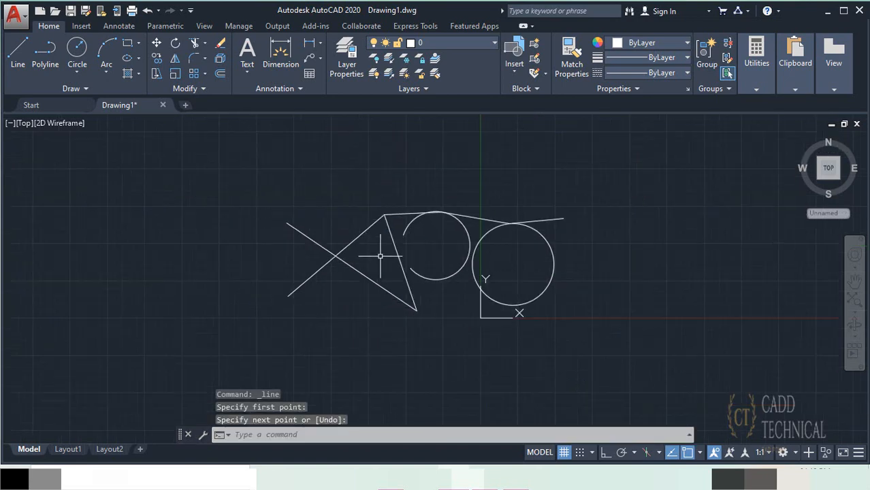
left_click(584, 338)
left_click(173, 141)
key("Delete")
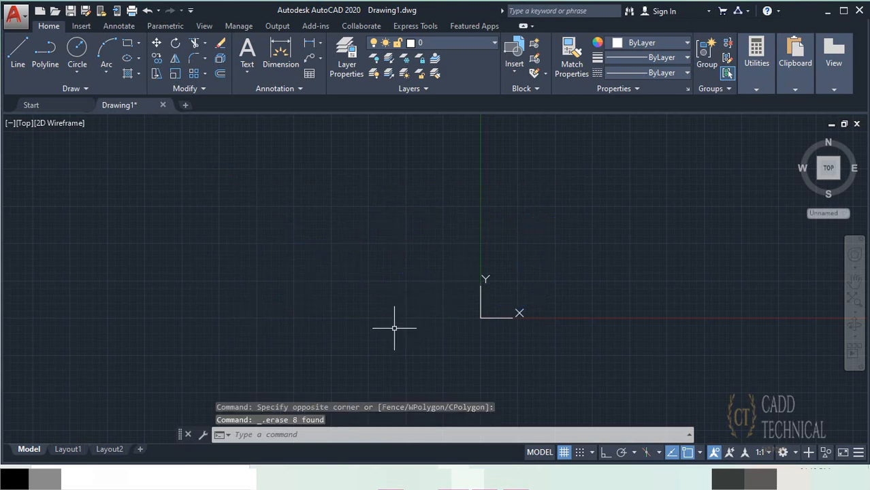
Set the drawing units' length type to Architectural, keep Inches as the insertion scale, and apply the settings
mouse_move(524, 351)
middle_mouse_down()
mouse_move(441, 311)
mouse_move(475, 319)
middle_mouse_up()
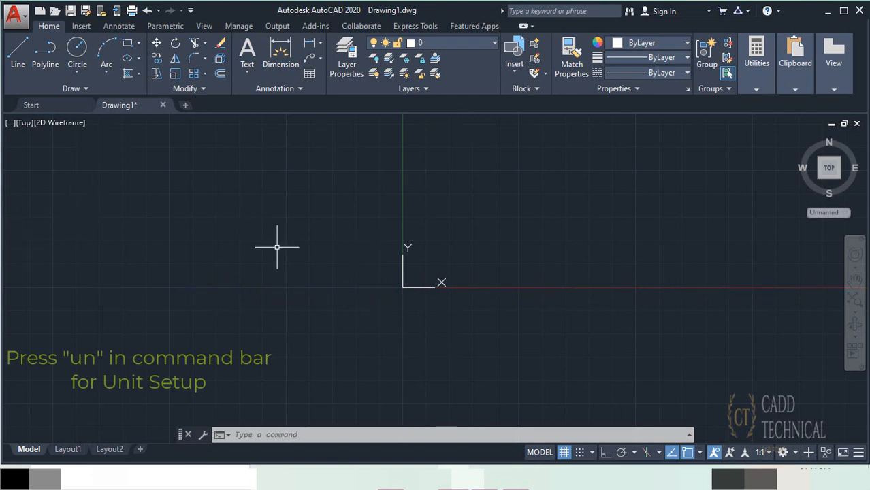
type("un")
key("Return")
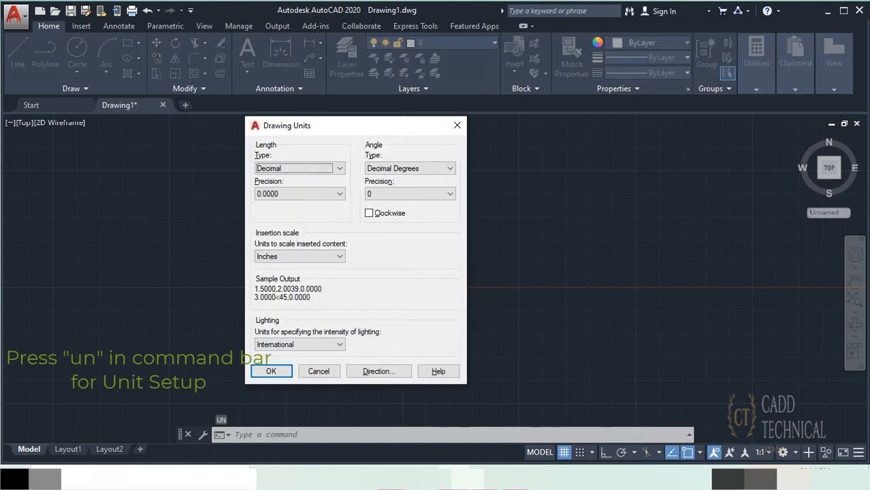
left_click(340, 170)
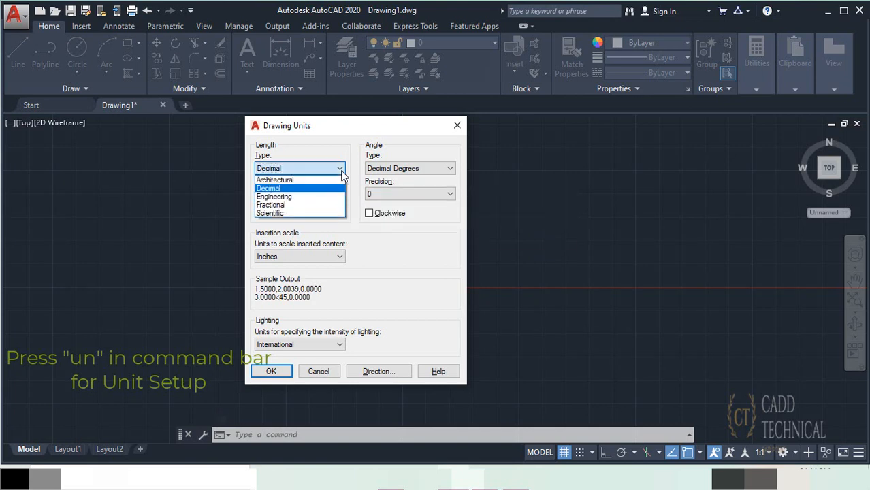
left_click(313, 182)
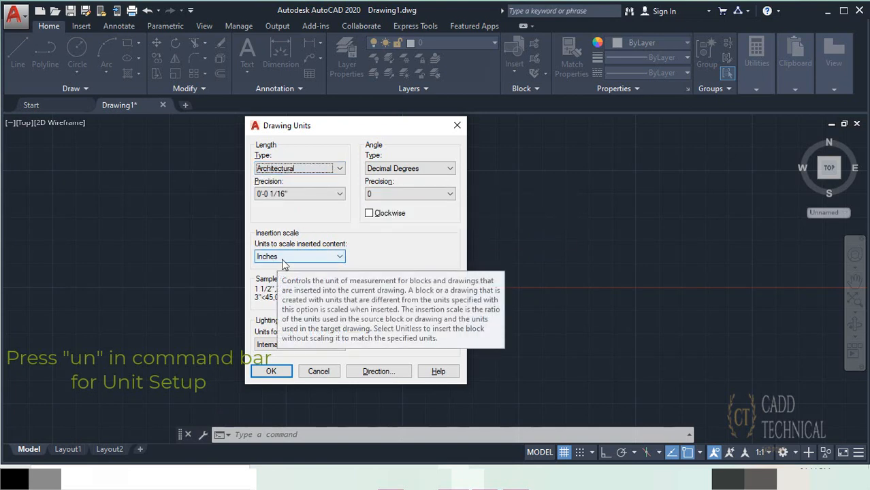
left_click(307, 258)
left_click(303, 257)
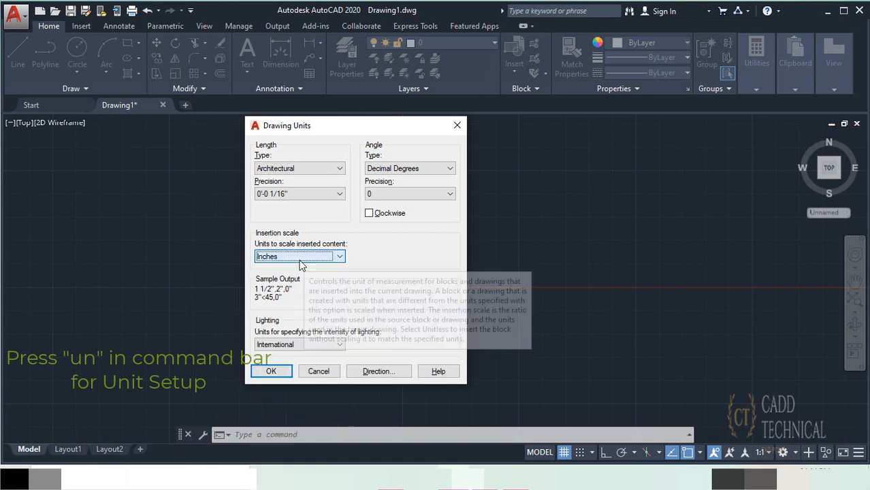
left_click(261, 370)
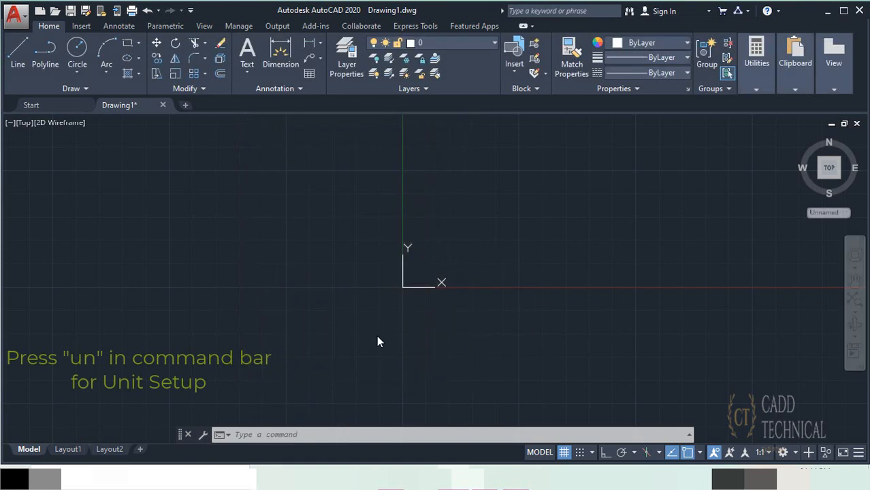
Draw a 10' horizontal line from the origin 0,0 along the positive X axis with ortho mode turned on
type("LINe")
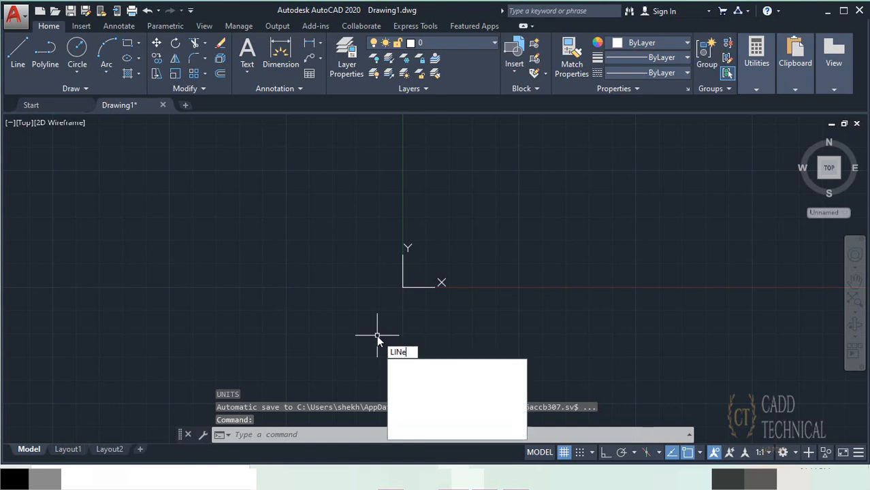
key("Return")
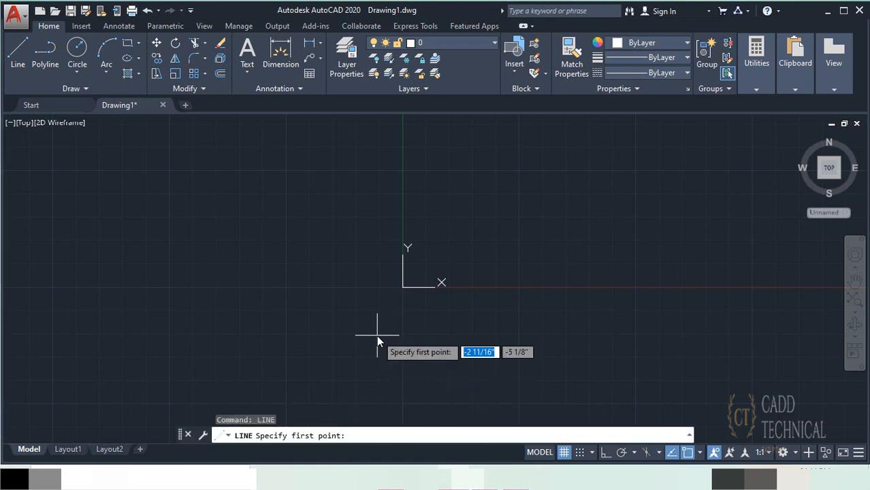
type("0,0")
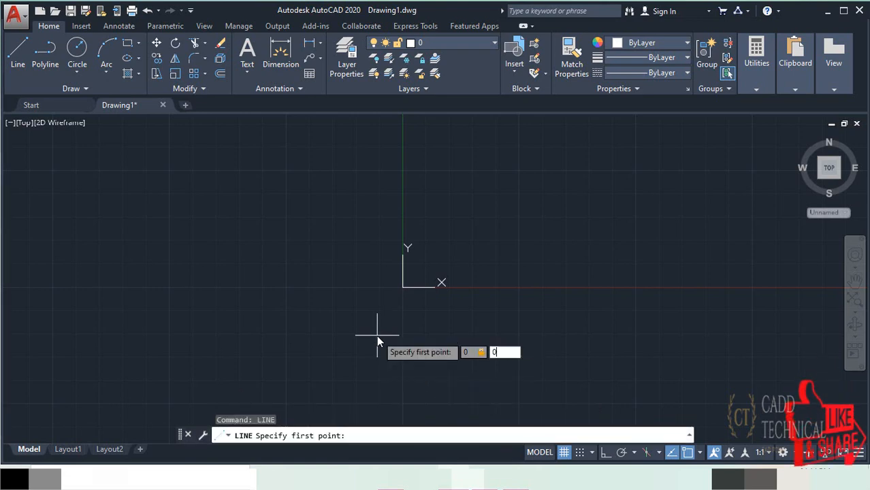
key("Return")
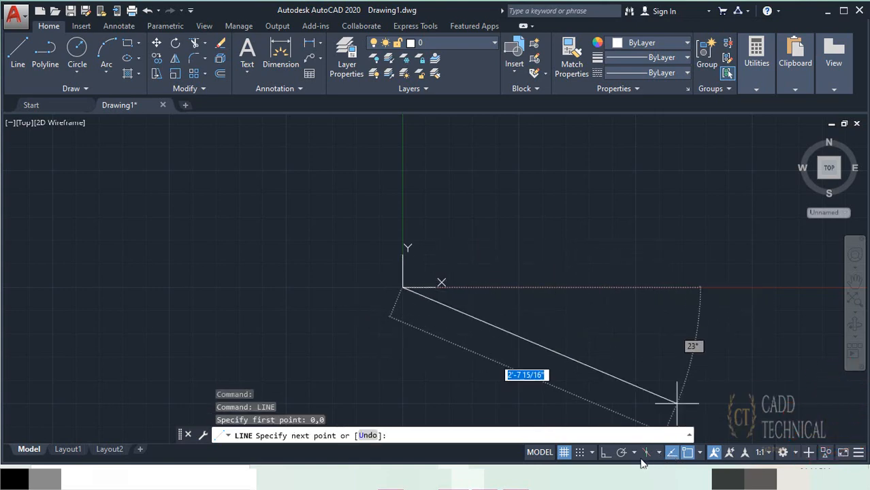
left_click(605, 453)
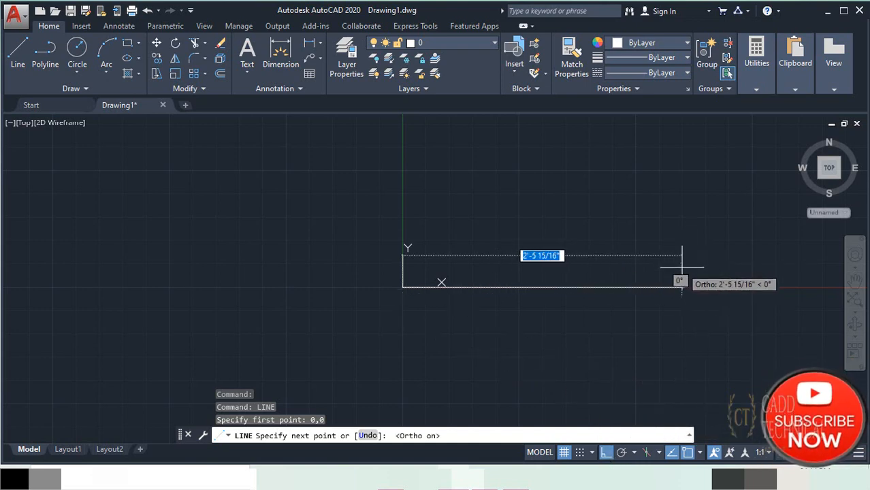
type("10")
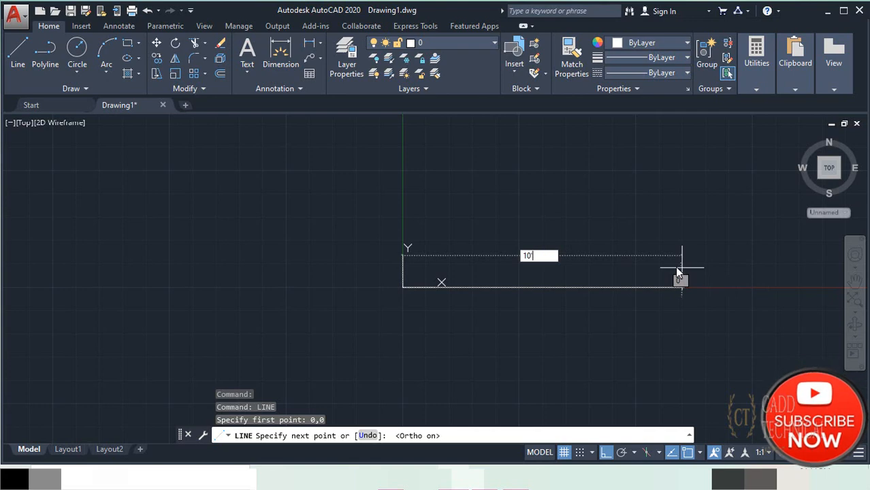
type("'")
key("Return")
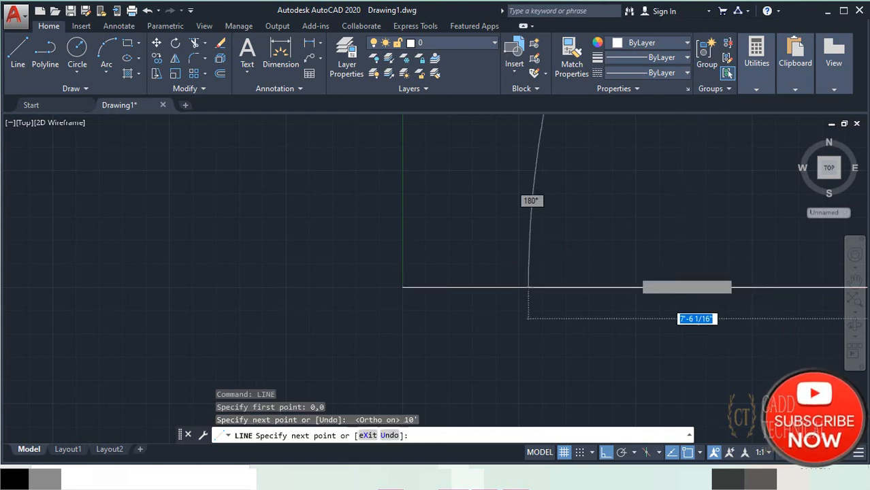
scroll(383, 286, "down", 3)
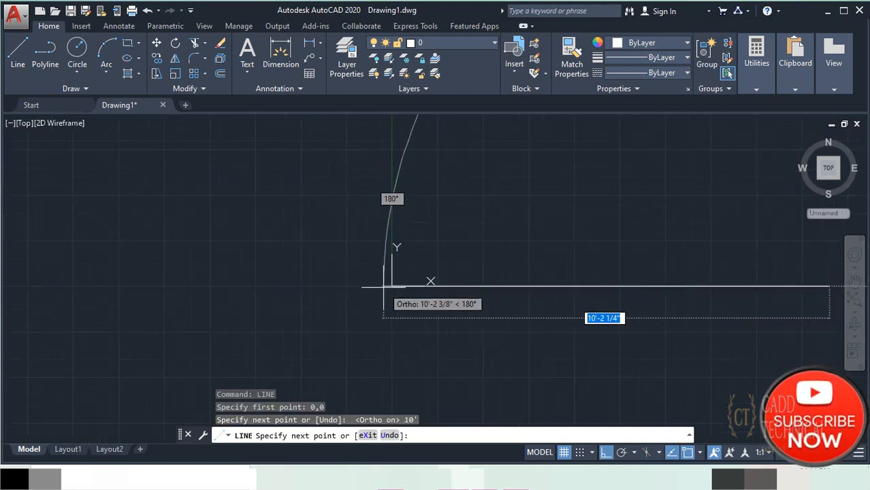
right_click(651, 213)
left_click(670, 219)
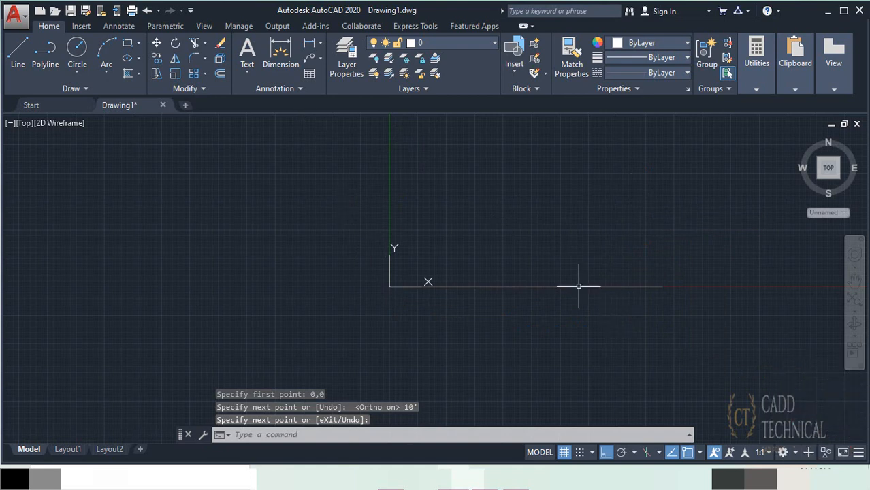
Dimension the 10' line from its start point at the origin to its far endpoint, placing the dimension about 10" below the line
left_click(389, 286)
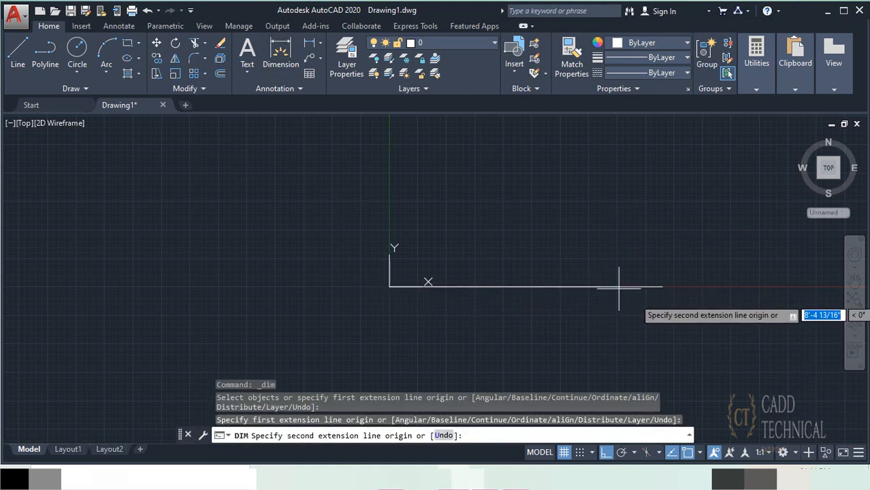
left_click(664, 286)
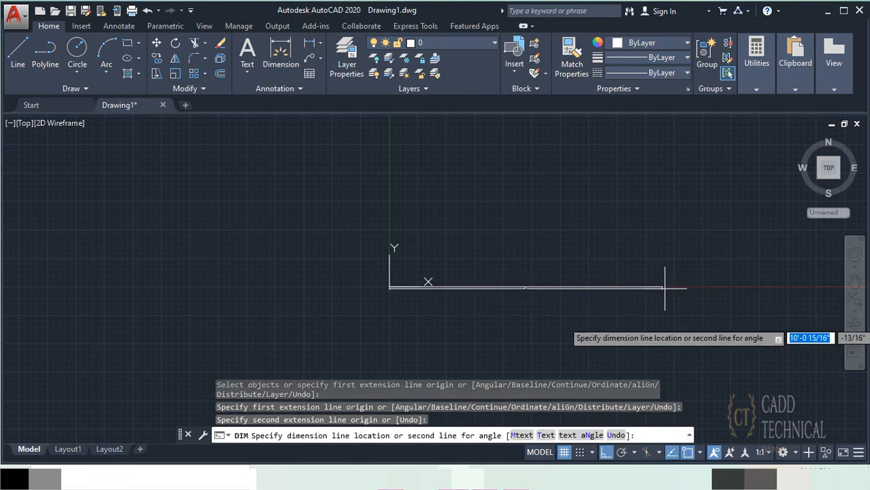
left_click(575, 309)
key("Return")
scroll(520, 313, "up", 6)
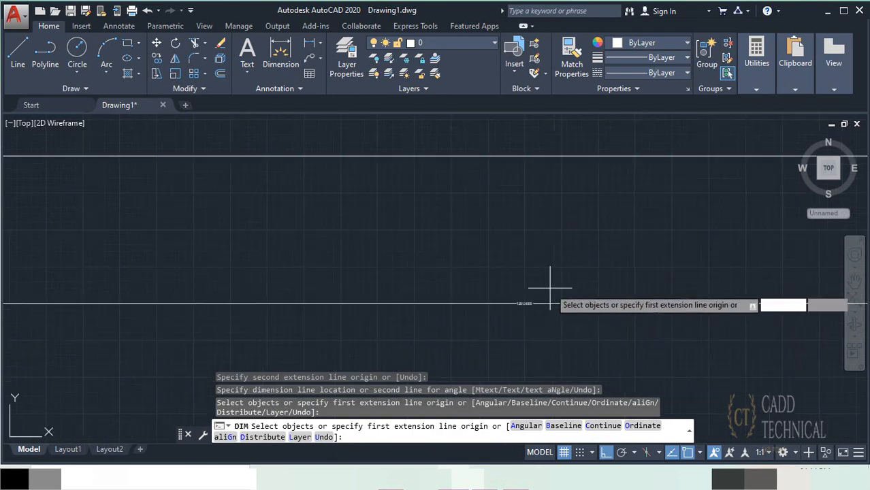
scroll(555, 275, "down", 4)
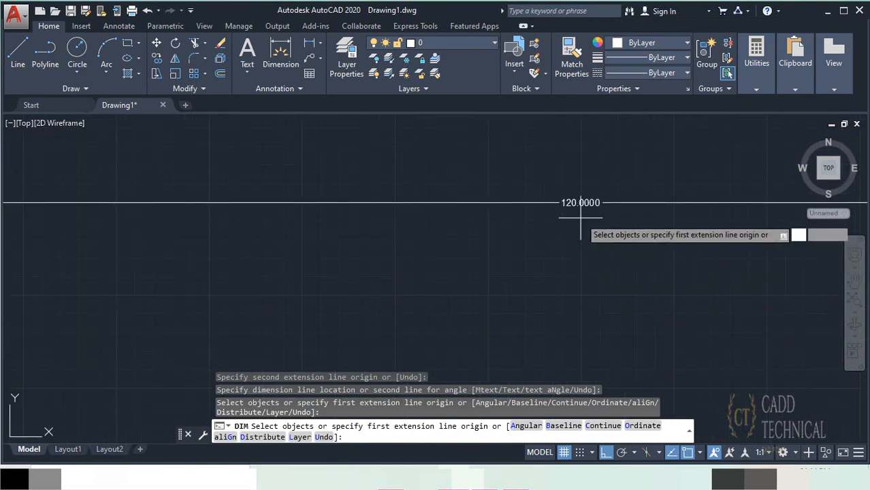
scroll(581, 187, "up", 2)
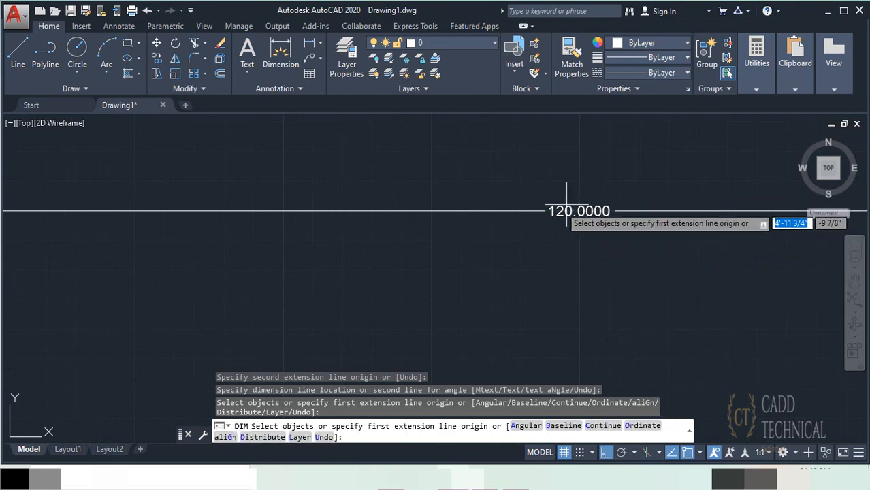
right_click(562, 240)
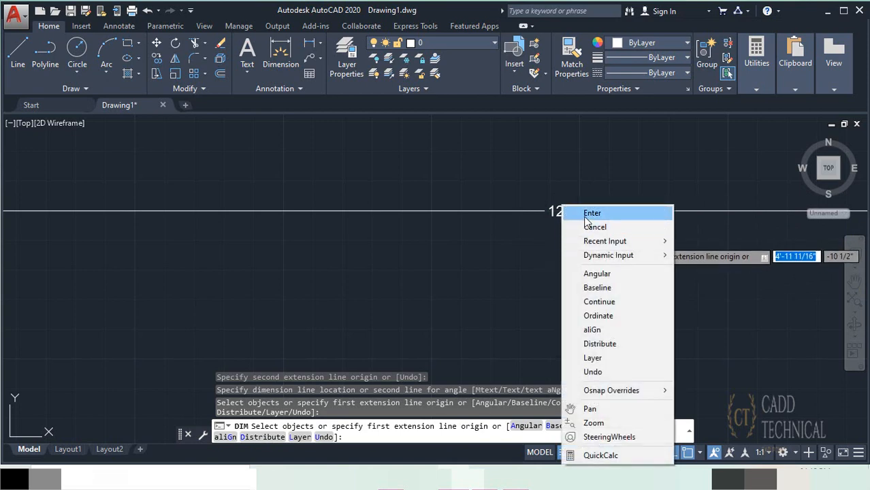
left_click(587, 211)
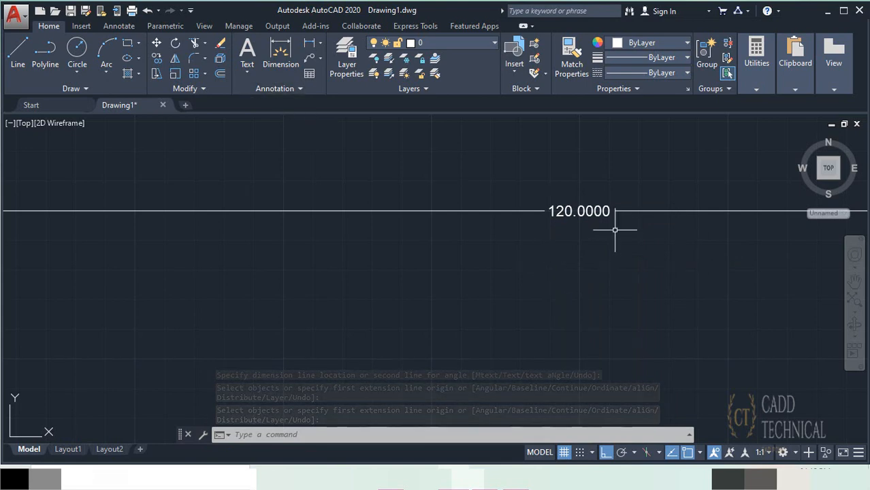
left_click(601, 211)
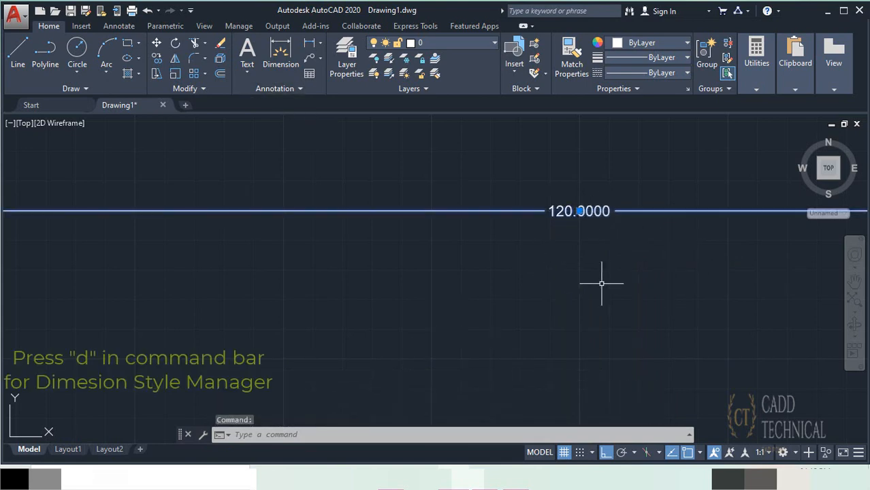
key("Escape")
left_click(583, 239)
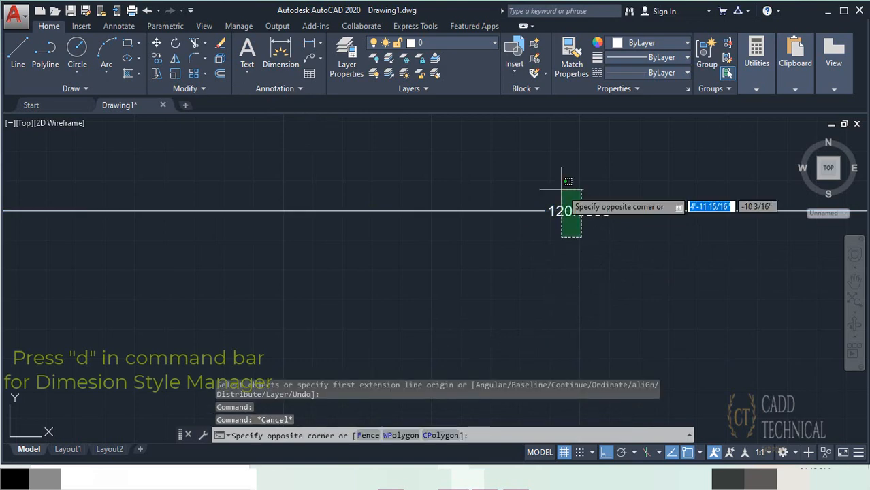
left_click(550, 190)
key("Escape")
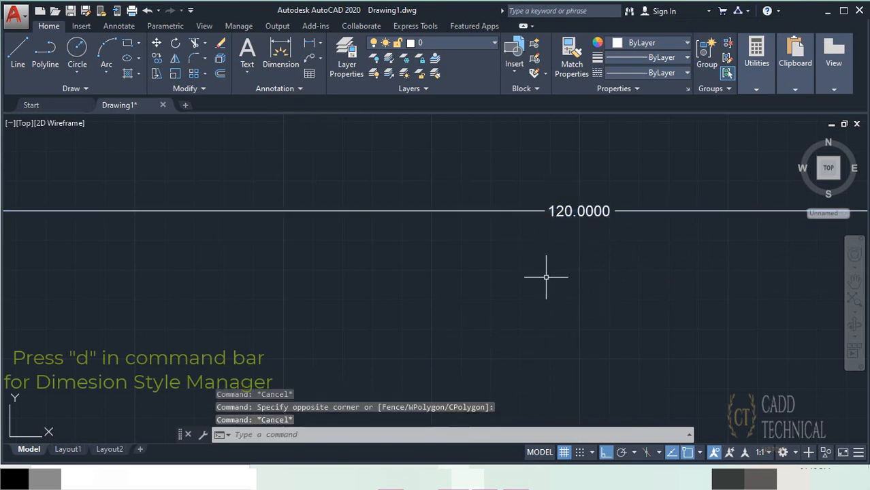
Modify the Standard dimension style so its primary linear unit format is Architectural, and check the text of the line's dimension
type("d")
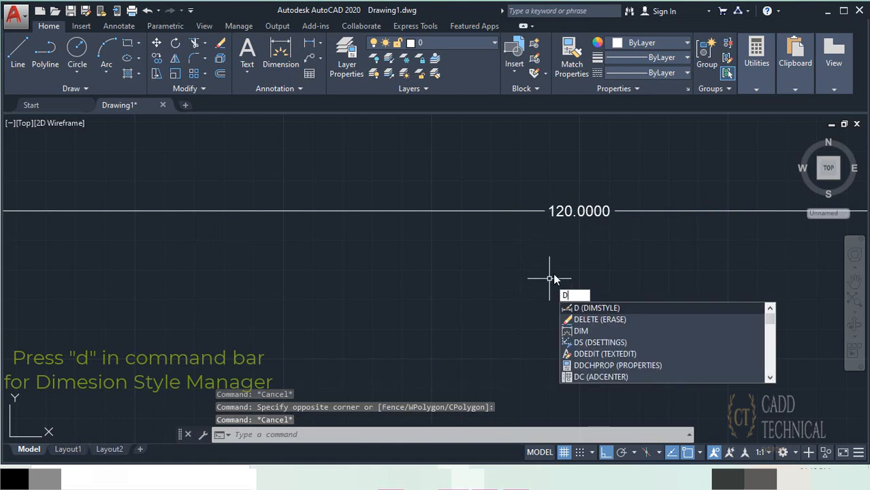
key("Return")
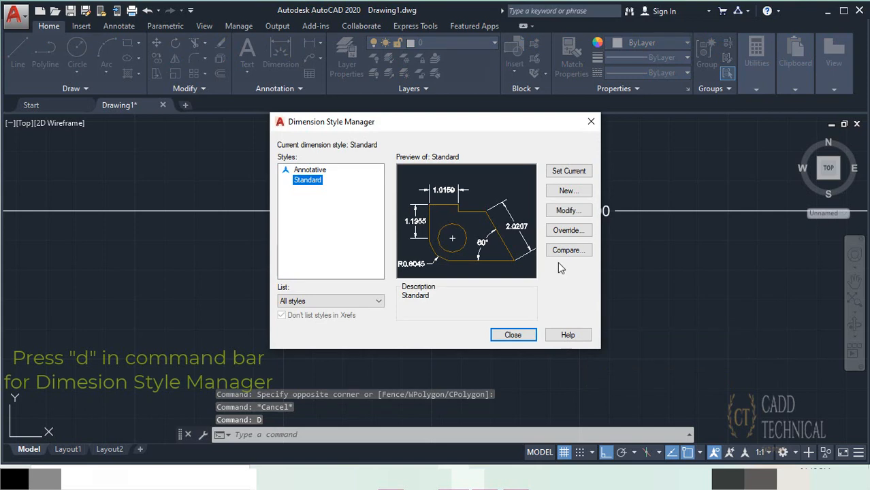
left_click(584, 213)
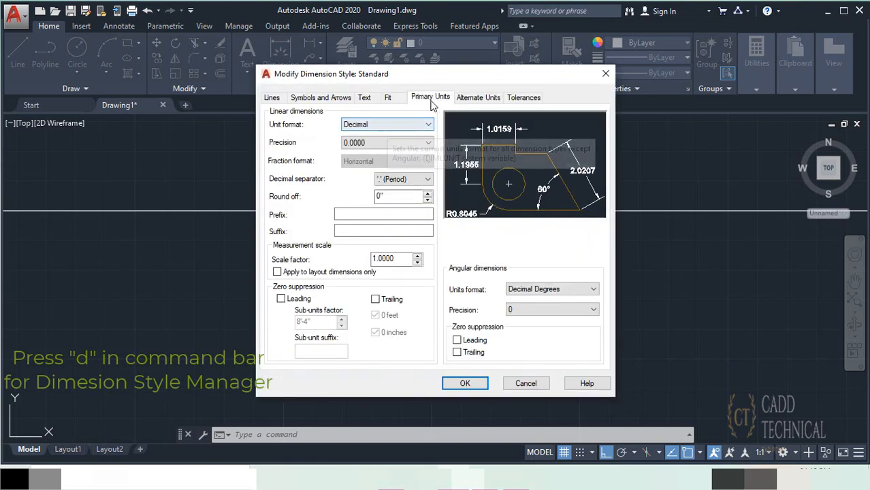
left_click(417, 131)
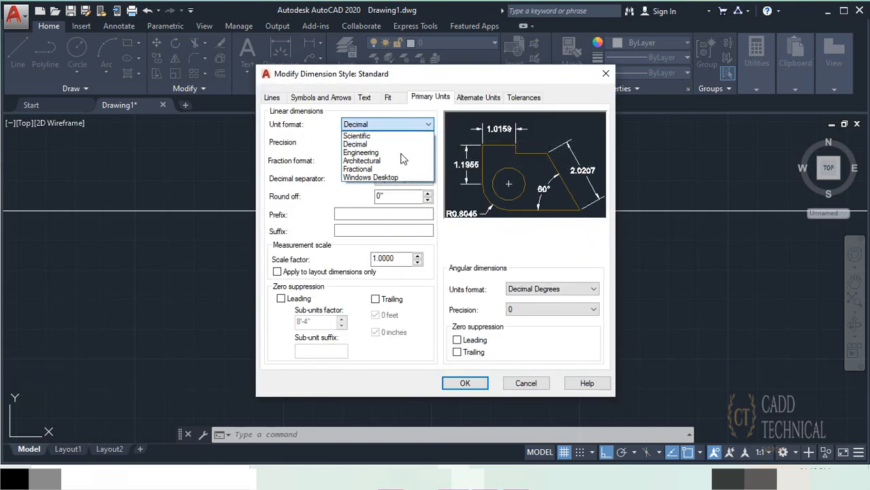
left_click(402, 164)
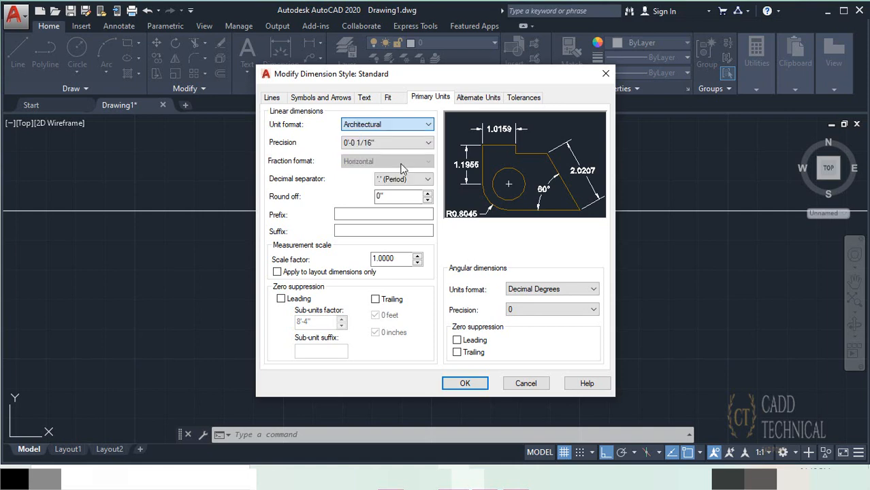
left_click(464, 384)
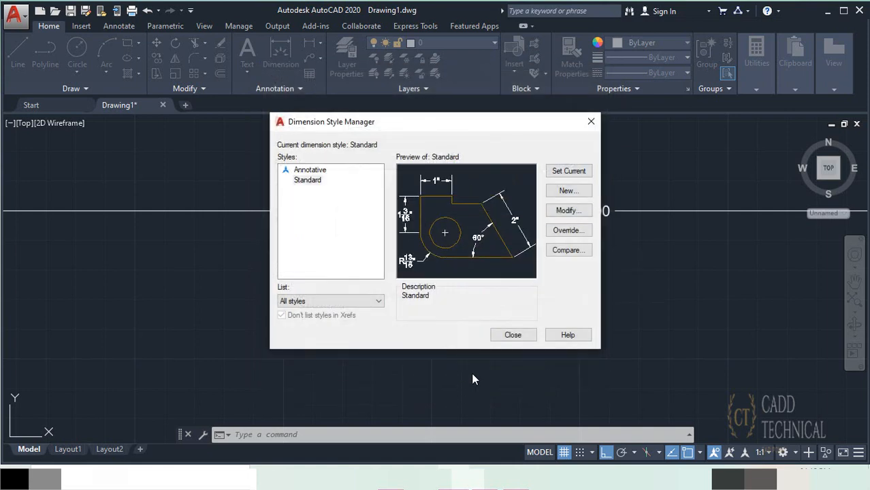
left_click(513, 333)
scroll(452, 293, "down", 4)
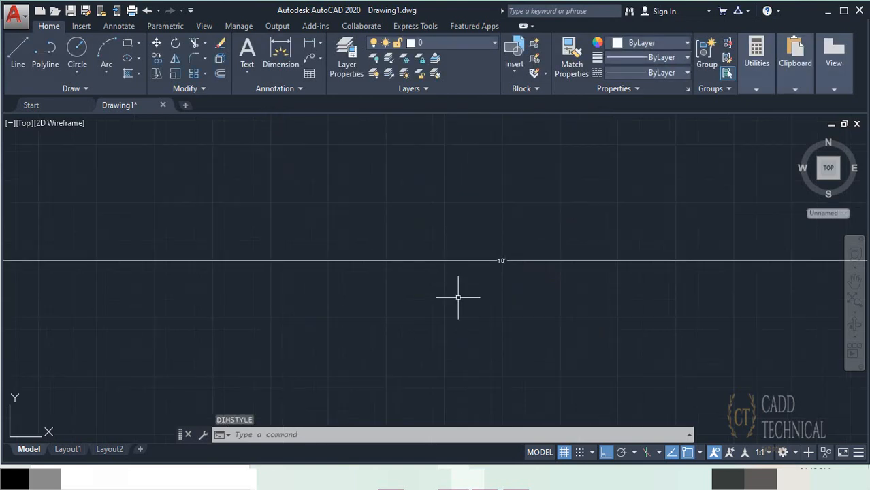
scroll(501, 282, "up", 4)
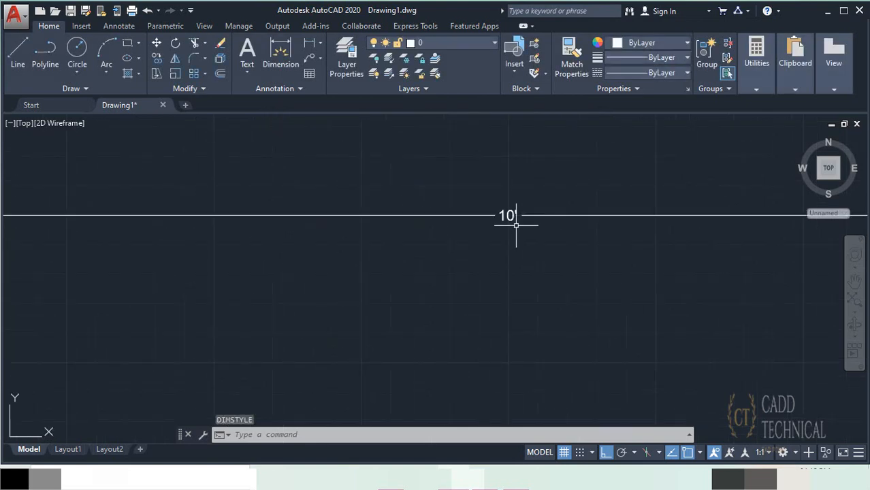
Erase the dimension and the 10' horizontal line, selecting each with a crossing window
scroll(472, 274, "down", 4)
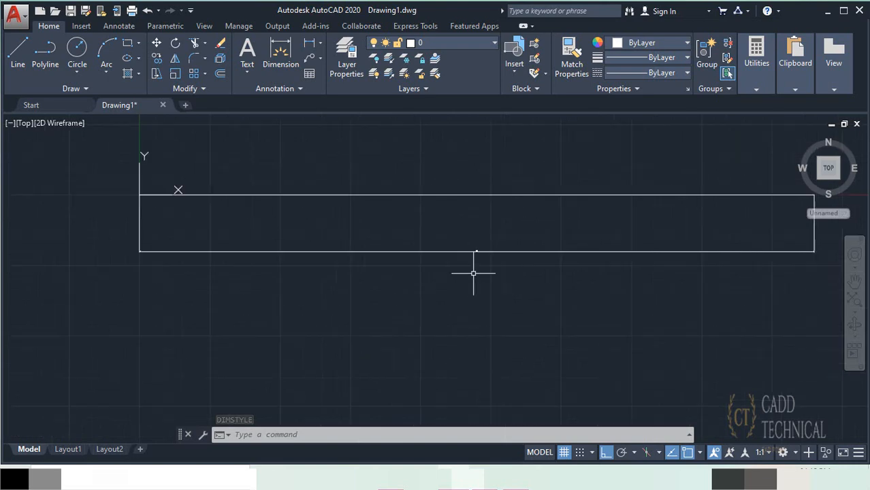
scroll(473, 248, "up", 5)
scroll(476, 345, "up", 3)
scroll(471, 331, "down", 3)
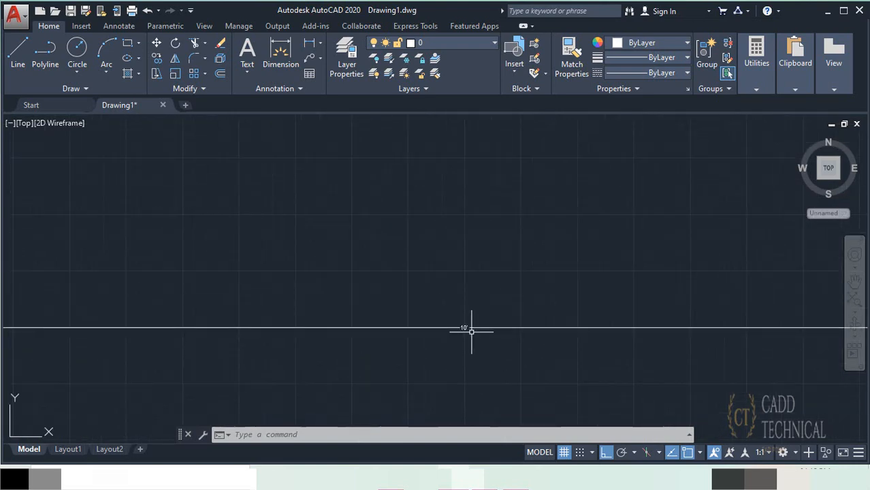
left_click(511, 362)
left_click(450, 305)
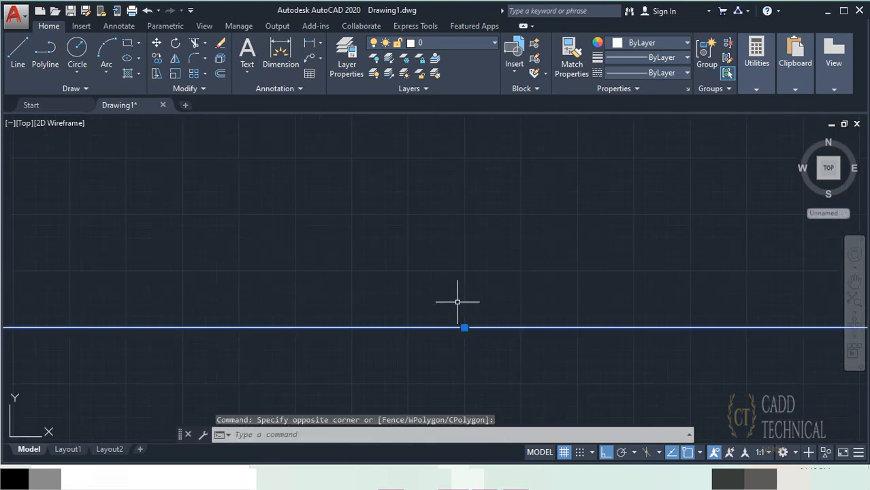
key("Delete")
scroll(462, 294, "down", 4)
left_click(461, 296)
left_click(380, 229)
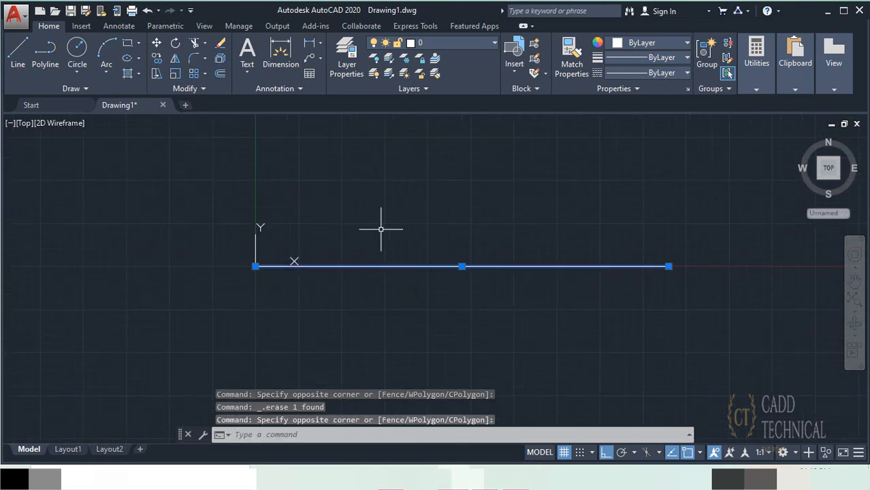
key("Delete")
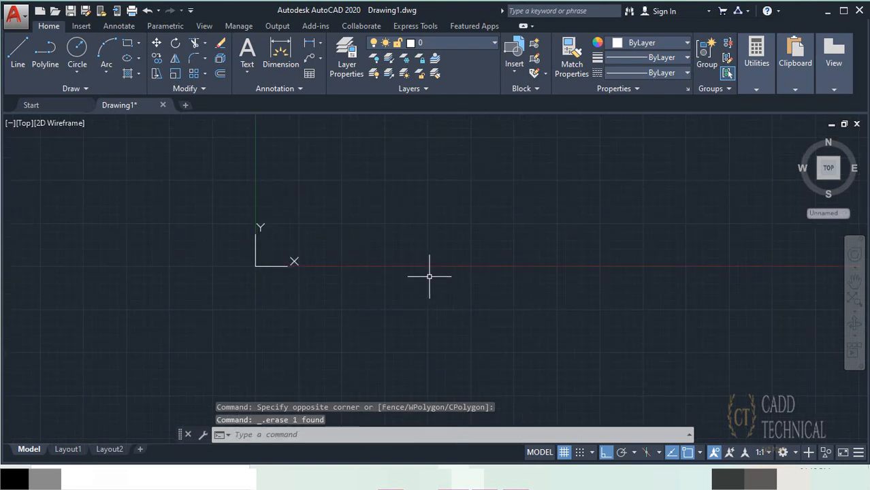
scroll(432, 277, "down", 3)
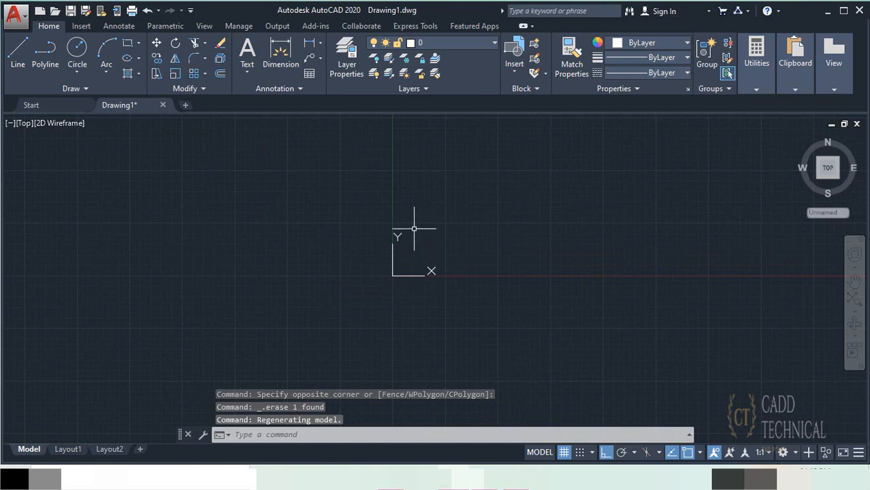
middle_click_drag(413, 233, 427, 285)
scroll(428, 289, "up", 2)
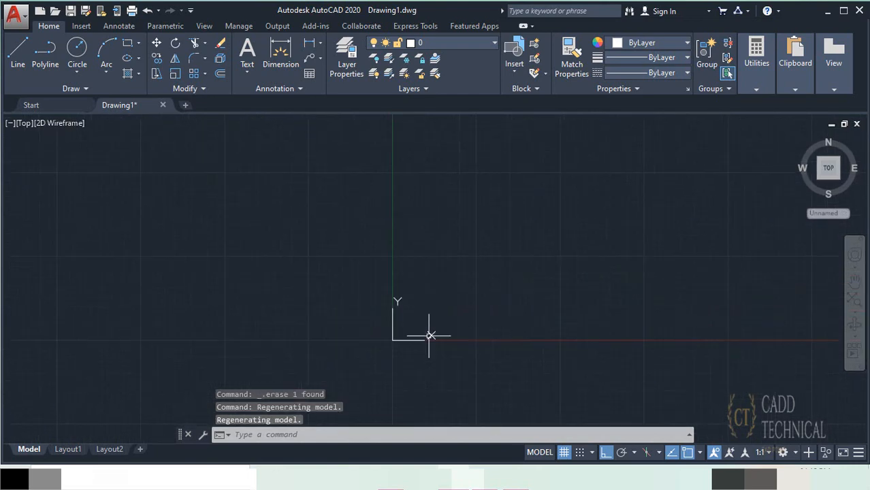
middle_click_drag(429, 335, 436, 295)
scroll(436, 294, "down", 2)
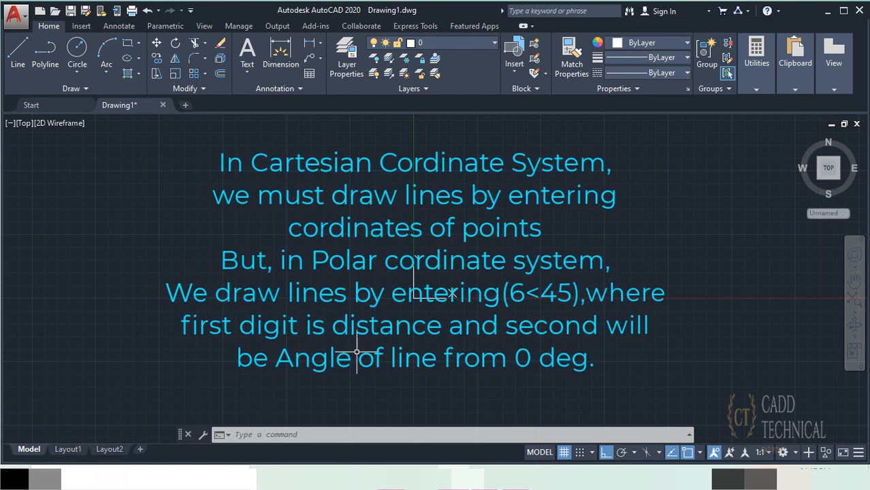
scroll(449, 325, "up", 2)
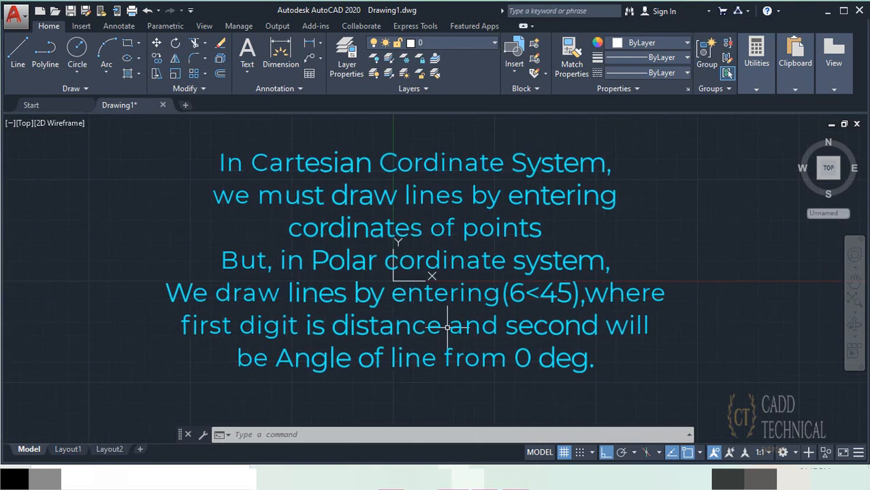